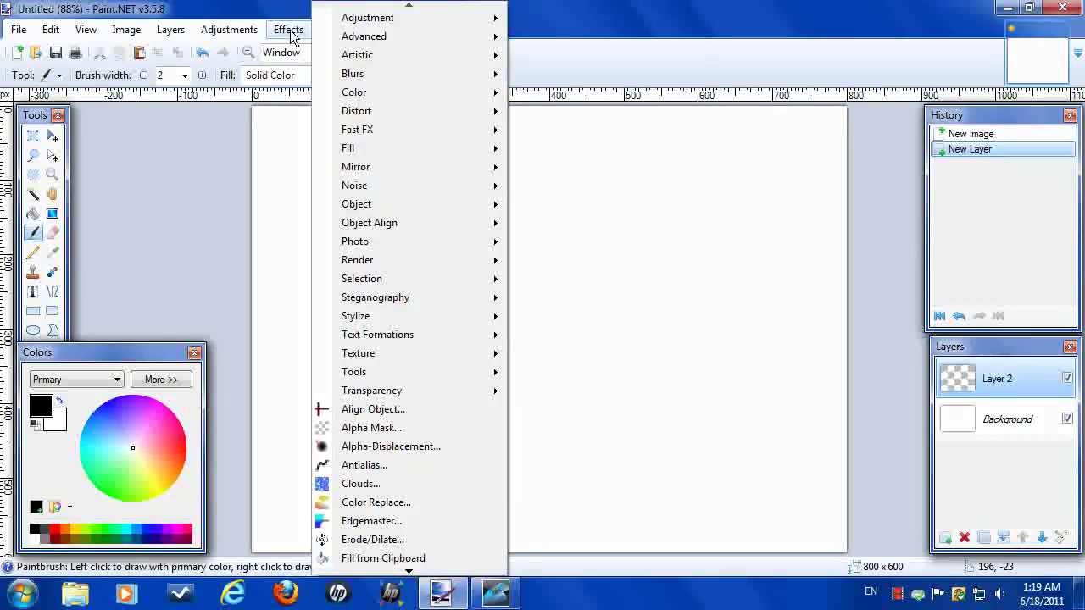
# Start a Fern Fractal on Layer 2 with width -25, height 83, angle -51.34 and position -0.60, 0.19
pyautogui.moveTo(385, 268)
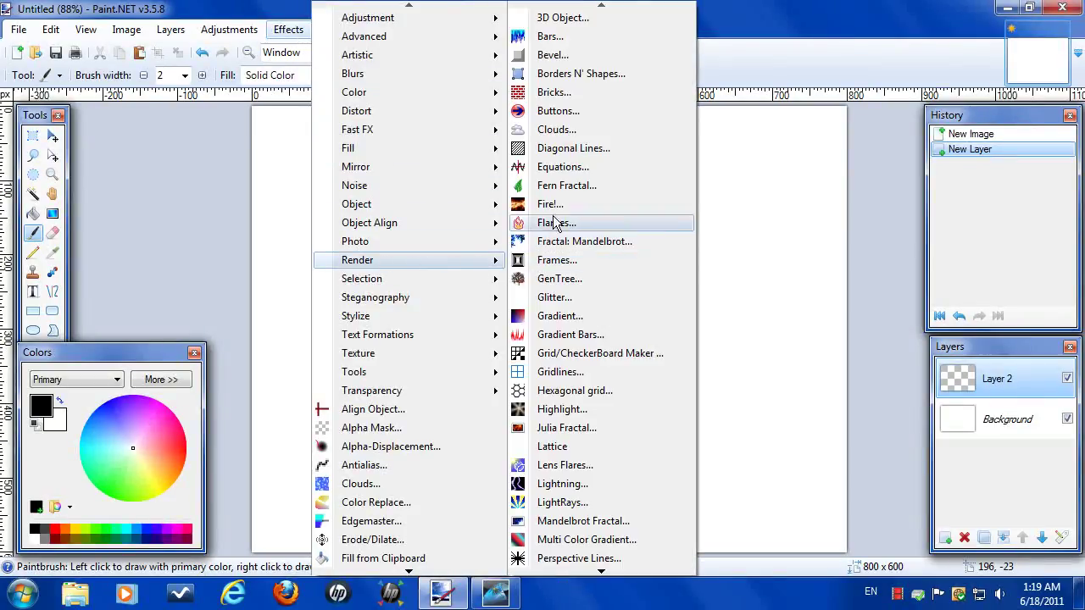
pyautogui.click(558, 187)
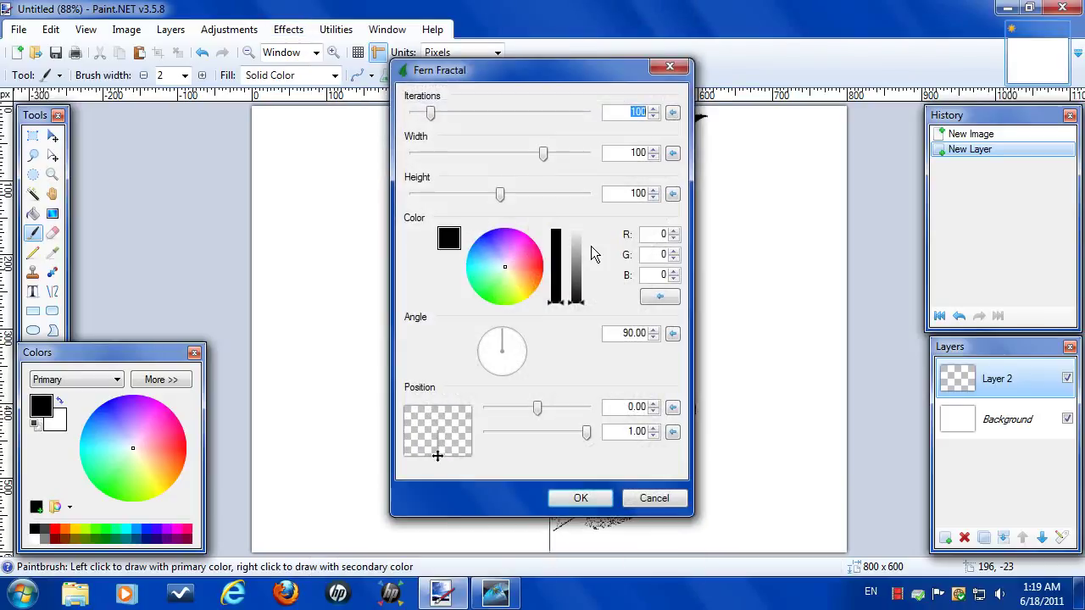
pyautogui.moveTo(528, 70); pyautogui.dragTo(816, 82)
pyautogui.moveTo(792, 204); pyautogui.dragTo(777, 204)
pyautogui.moveTo(833, 167); pyautogui.dragTo(780, 165)
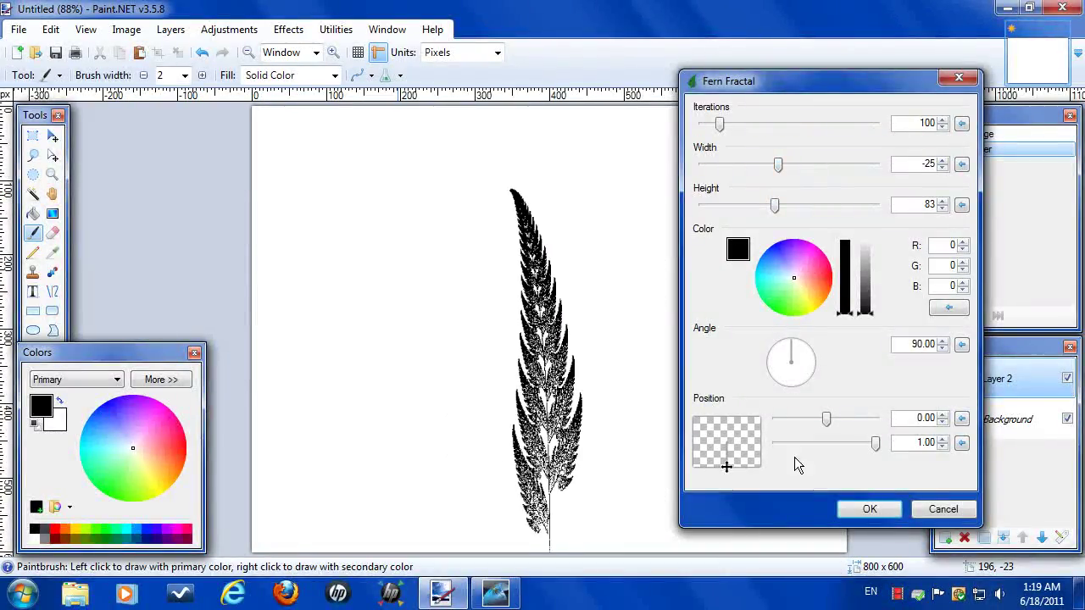
pyautogui.moveTo(726, 466); pyautogui.dragTo(706, 447)
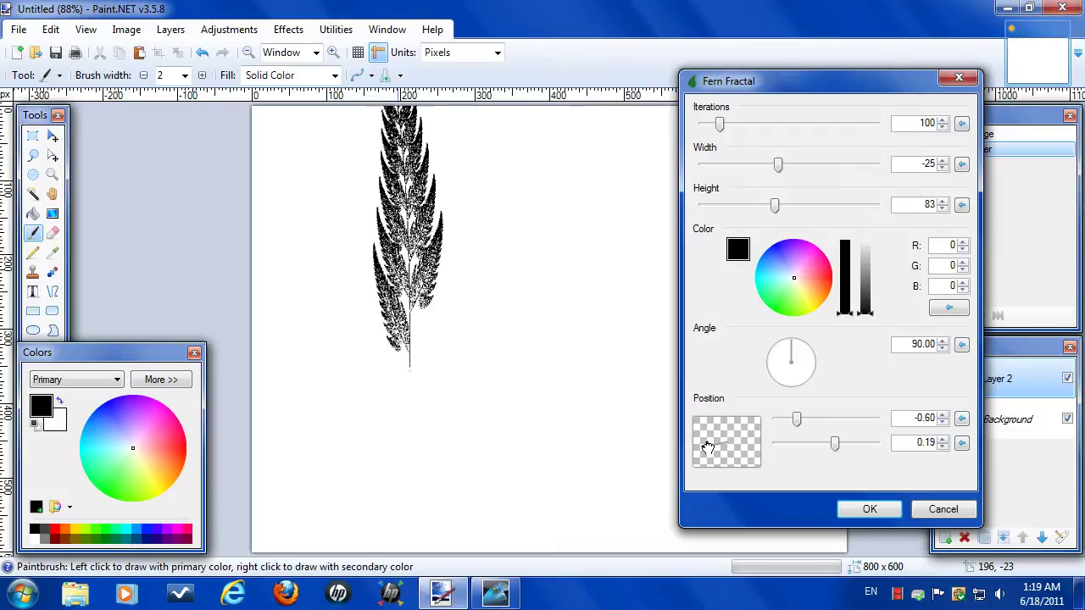
pyautogui.moveTo(788, 344); pyautogui.dragTo(808, 383)
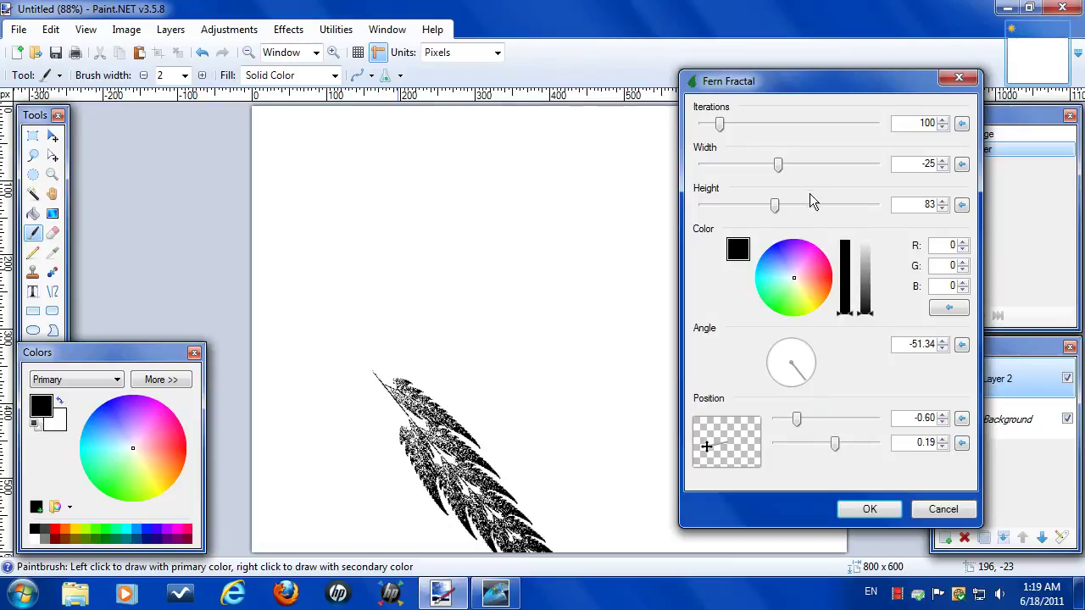
# Refine the fern to width -14, height 69, angle -43.53 and position -0.85, 0.09, and apply it
pyautogui.moveTo(780, 165); pyautogui.dragTo(778, 165)
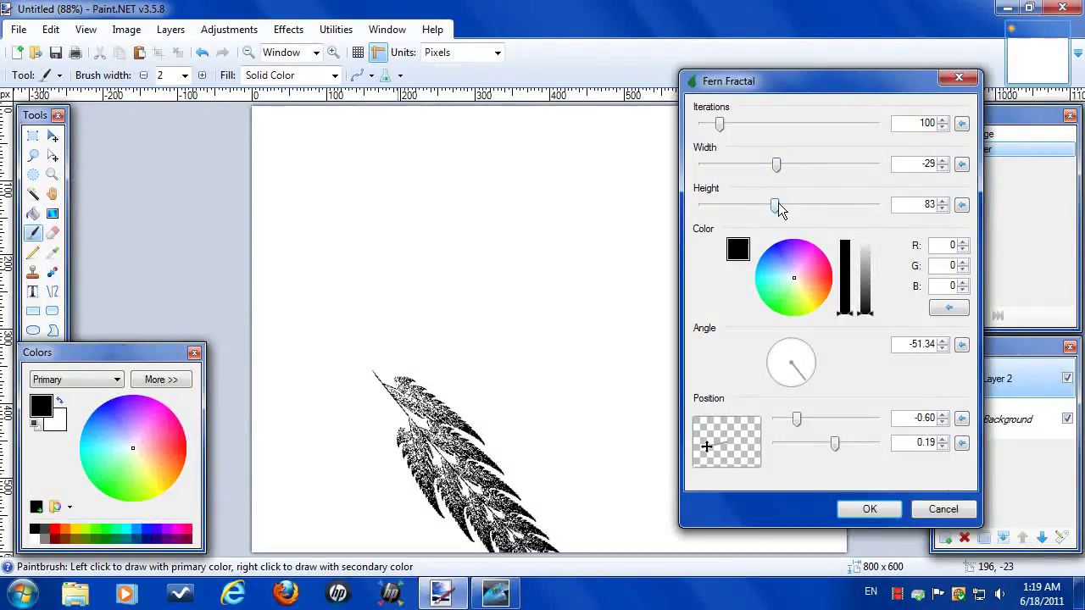
pyautogui.moveTo(778, 202); pyautogui.dragTo(758, 204)
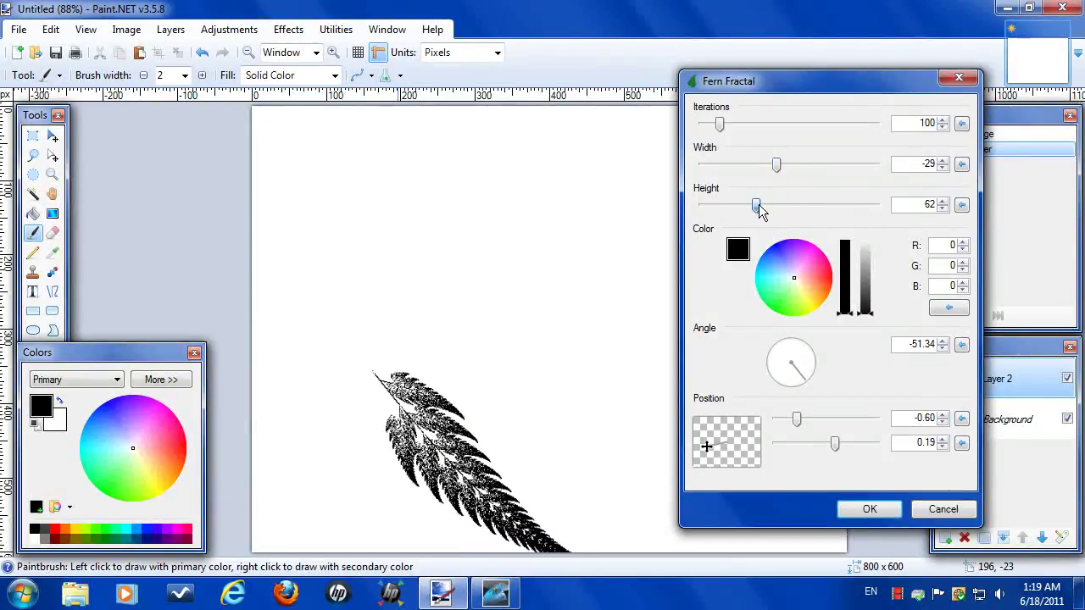
pyautogui.moveTo(708, 447); pyautogui.dragTo(703, 445)
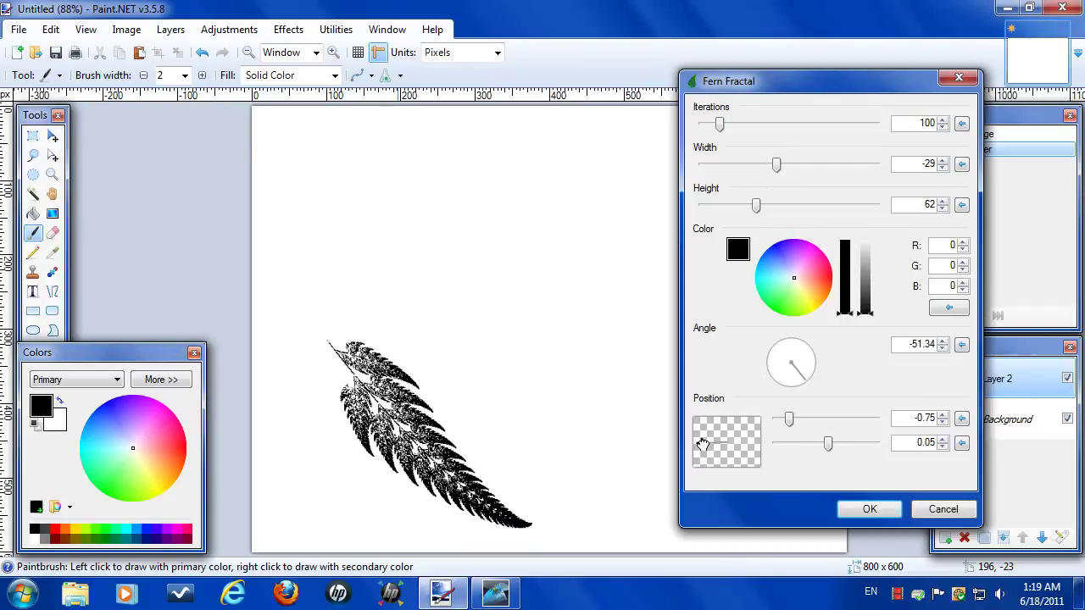
pyautogui.moveTo(778, 161); pyautogui.dragTo(783, 166)
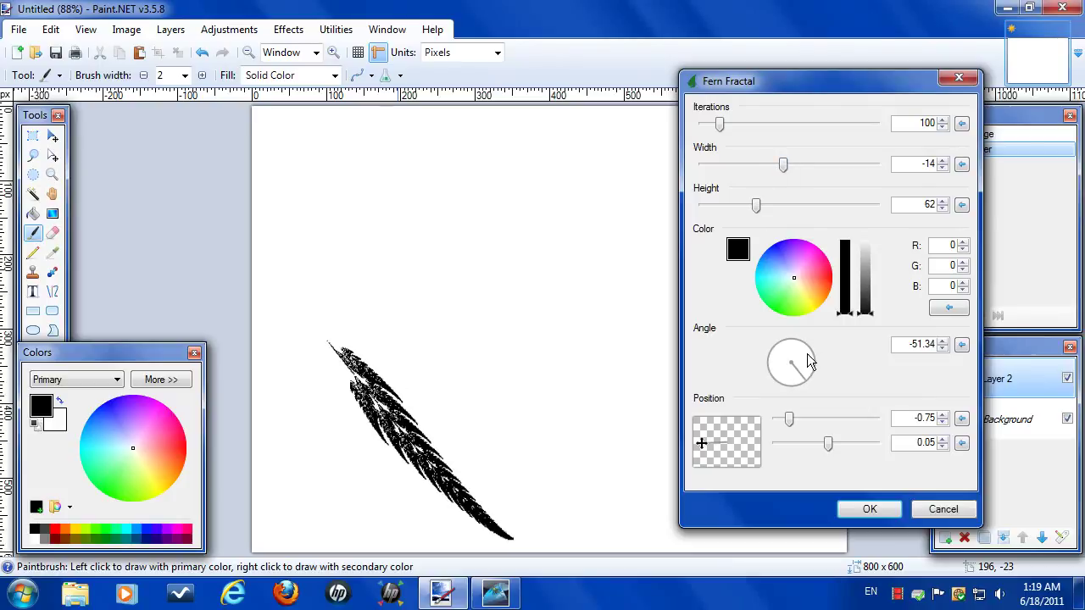
pyautogui.moveTo(803, 377); pyautogui.dragTo(808, 377)
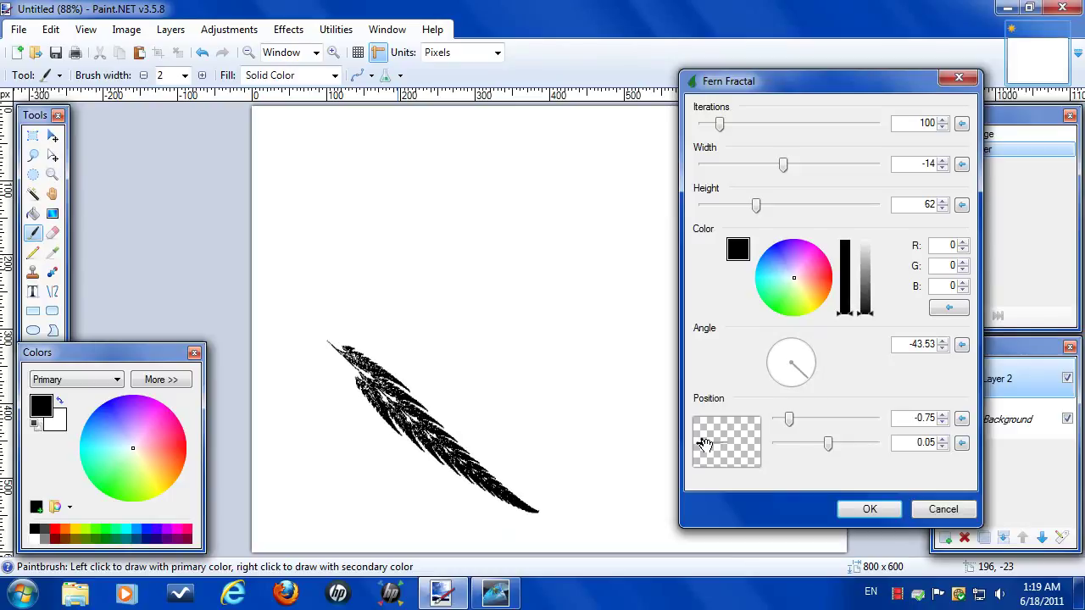
pyautogui.moveTo(703, 444); pyautogui.dragTo(699, 445)
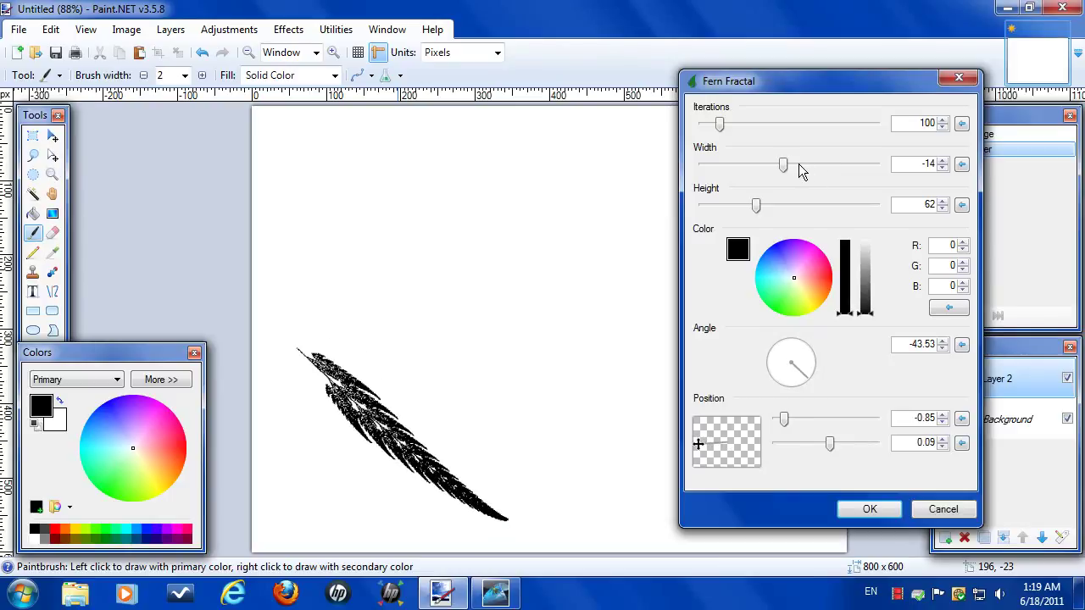
pyautogui.moveTo(755, 201); pyautogui.dragTo(761, 201)
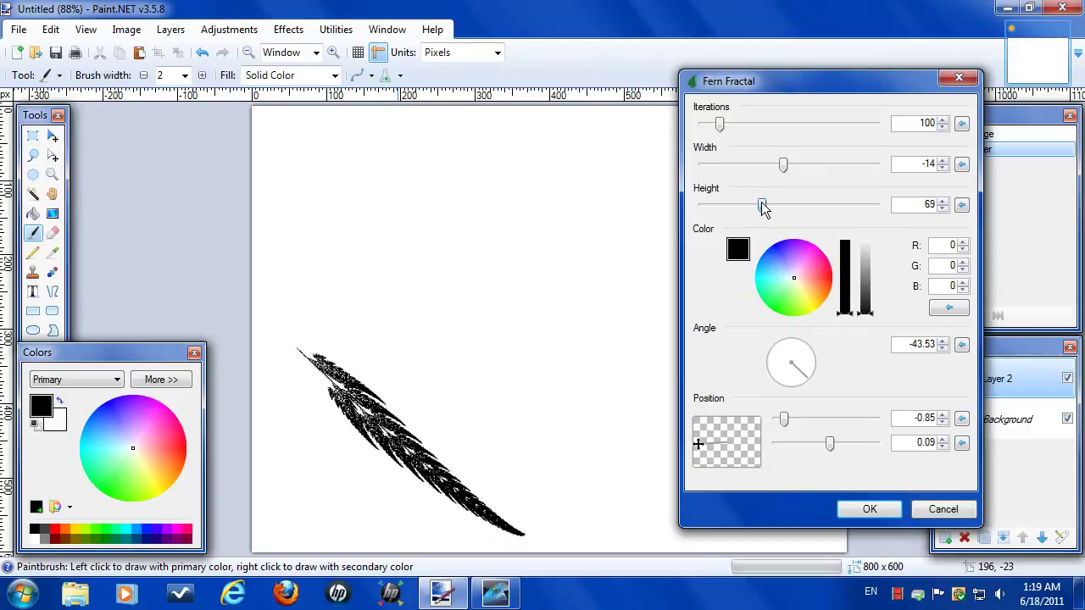
pyautogui.click(866, 511)
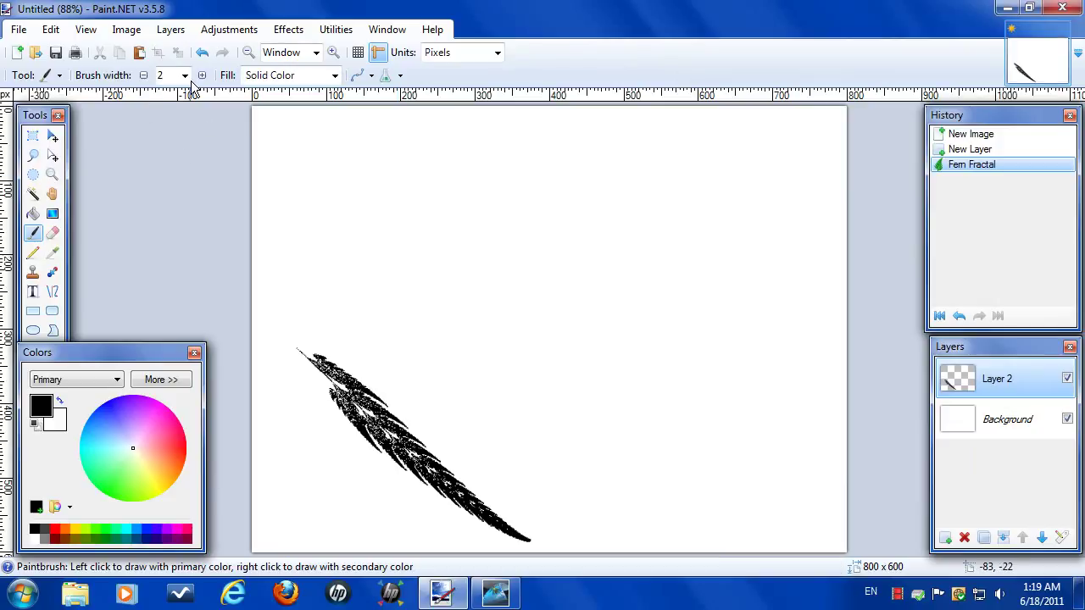
# Add a new layer and render a much shorter Fern Fractal on it at the same angle and position
pyautogui.click(172, 31)
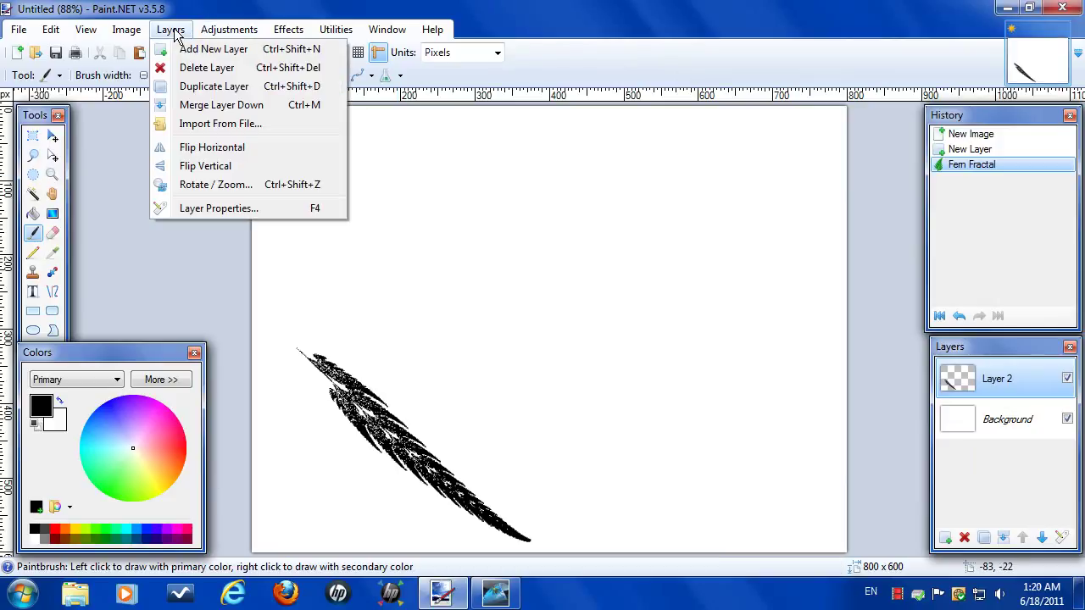
pyautogui.click(181, 49)
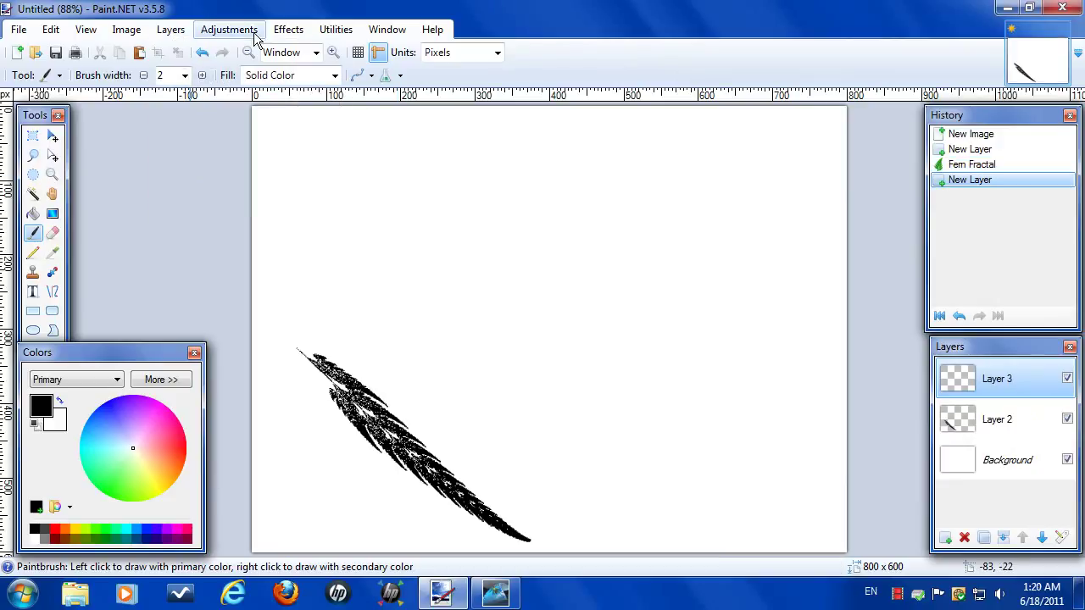
pyautogui.click(289, 33)
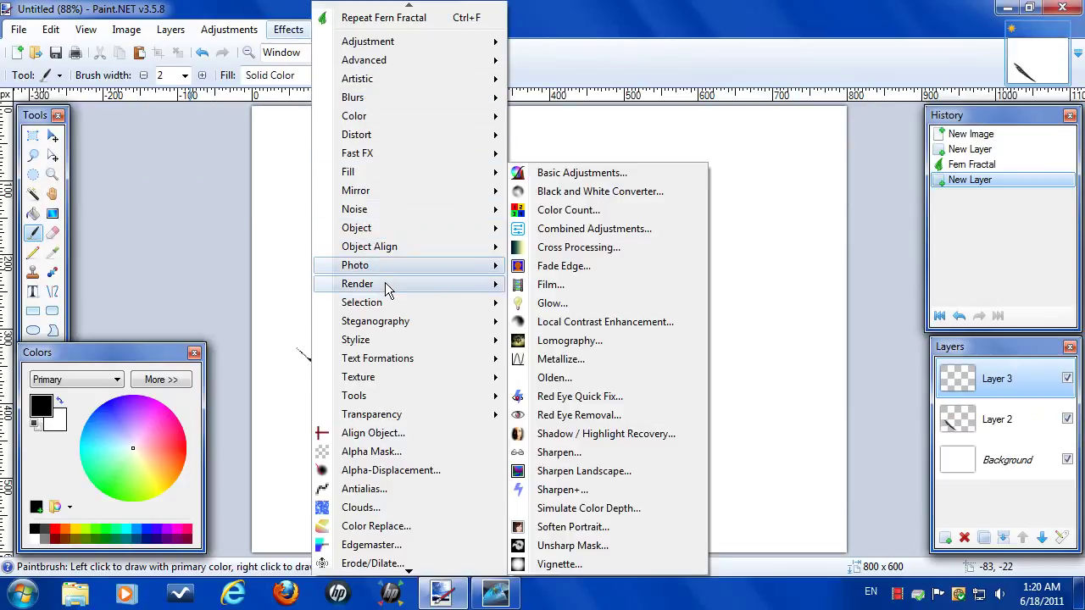
pyautogui.moveTo(396, 283)
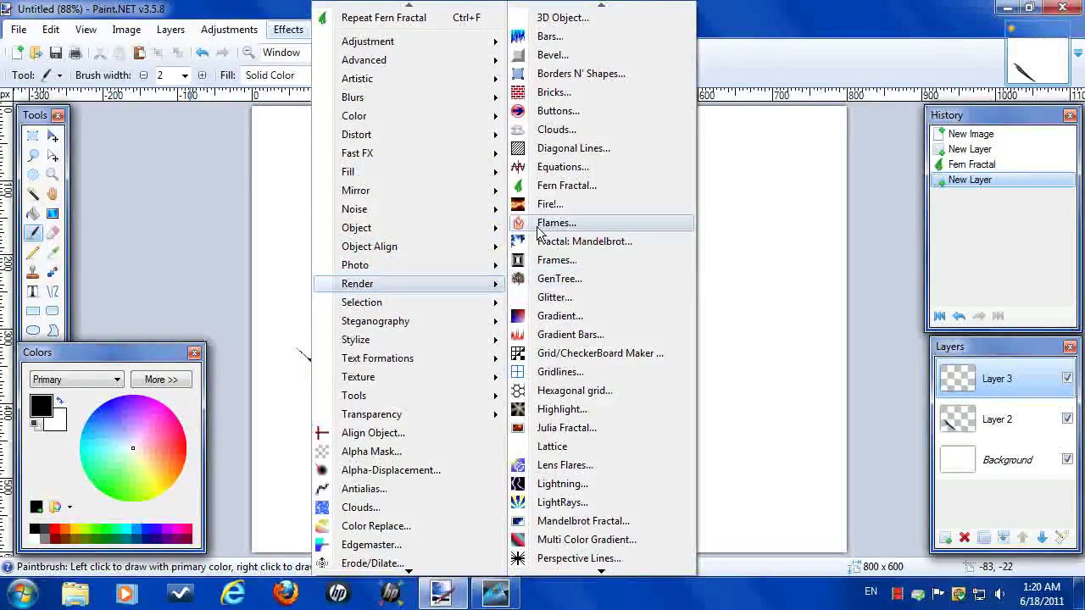
pyautogui.click(549, 186)
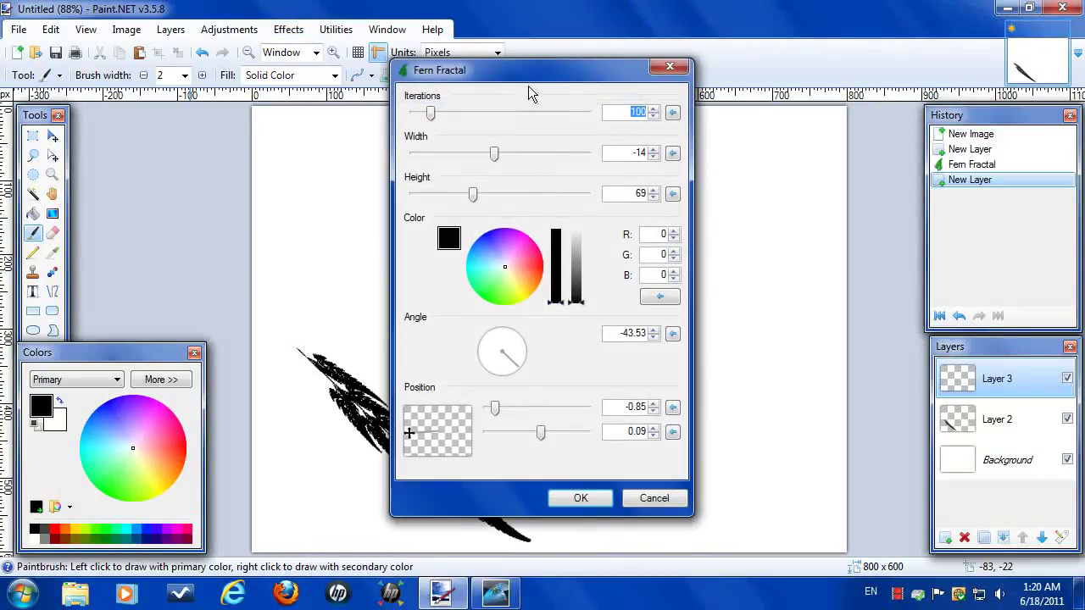
pyautogui.moveTo(516, 72); pyautogui.dragTo(682, 77)
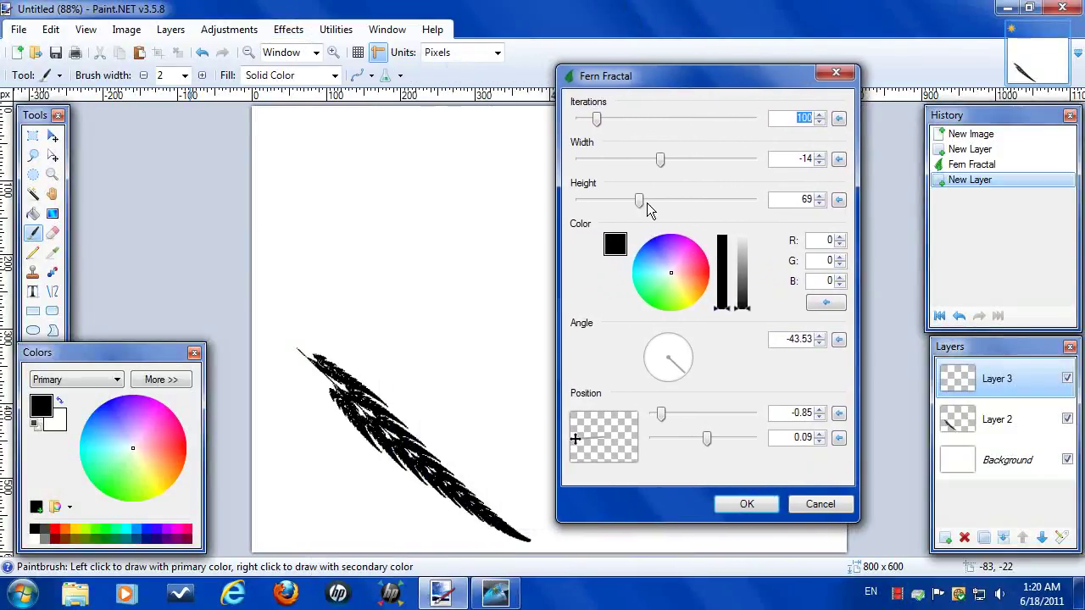
pyautogui.moveTo(640, 198); pyautogui.dragTo(597, 199)
pyautogui.click(746, 503)
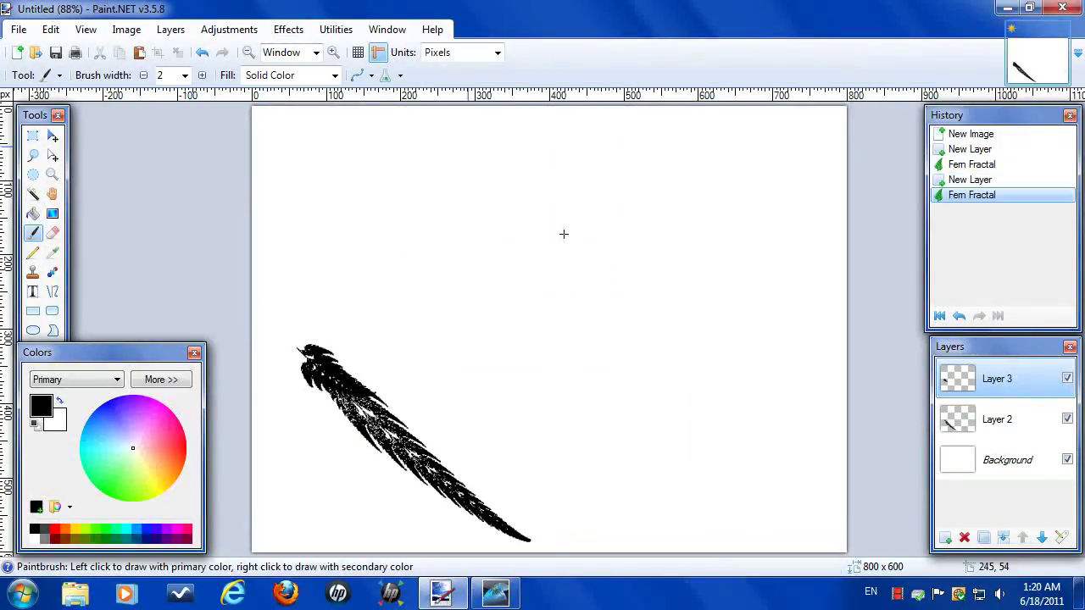
# Start a Trail effect on the long fern in Layer 2 with spacing 27, distance 498 and Fade out disabled
pyautogui.click(993, 420)
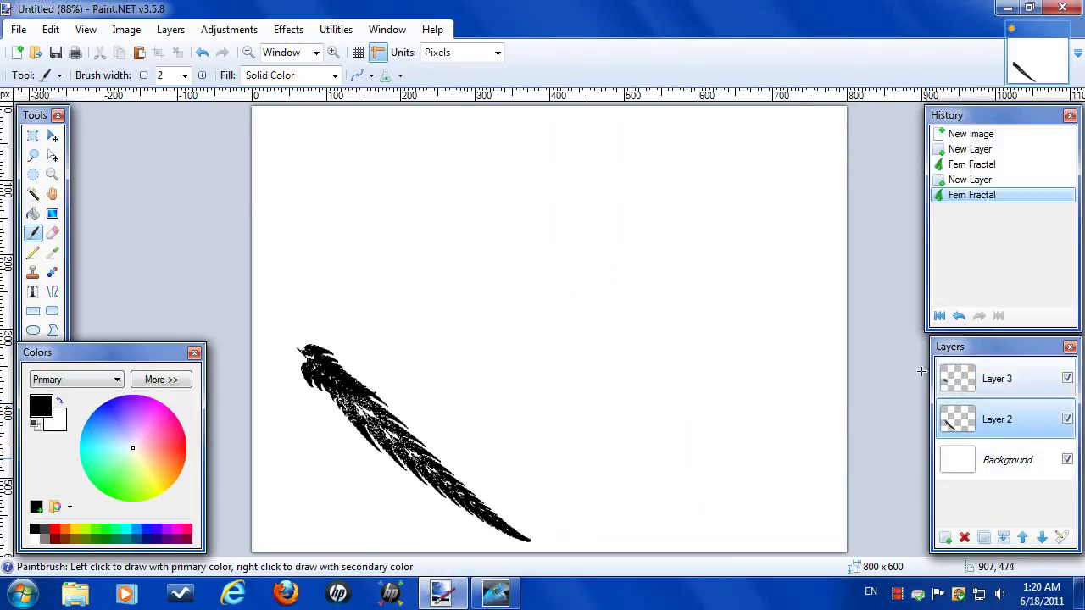
pyautogui.click(291, 36)
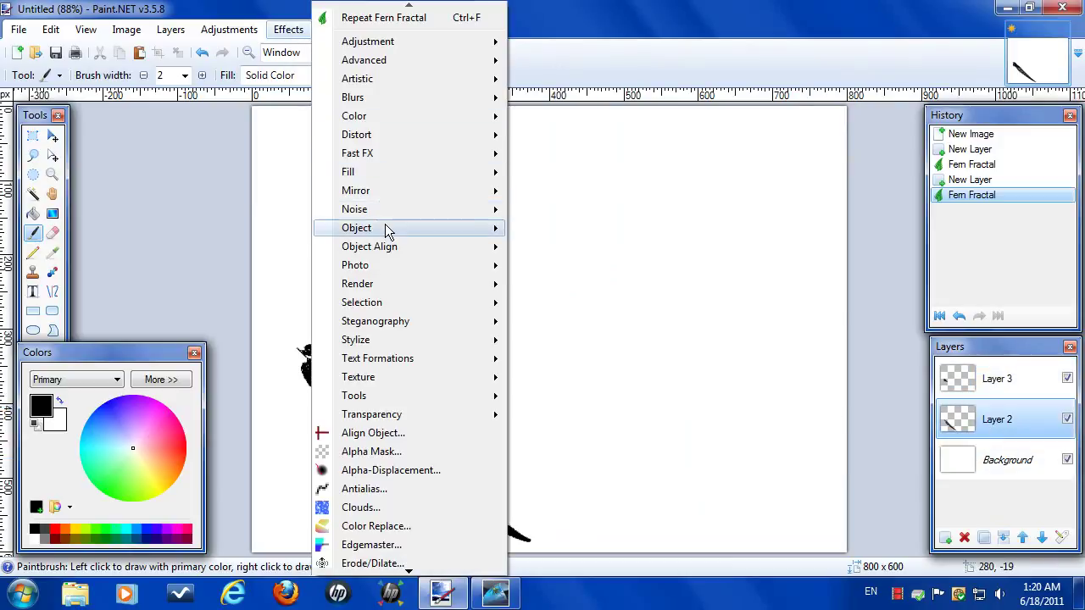
pyautogui.moveTo(386, 228)
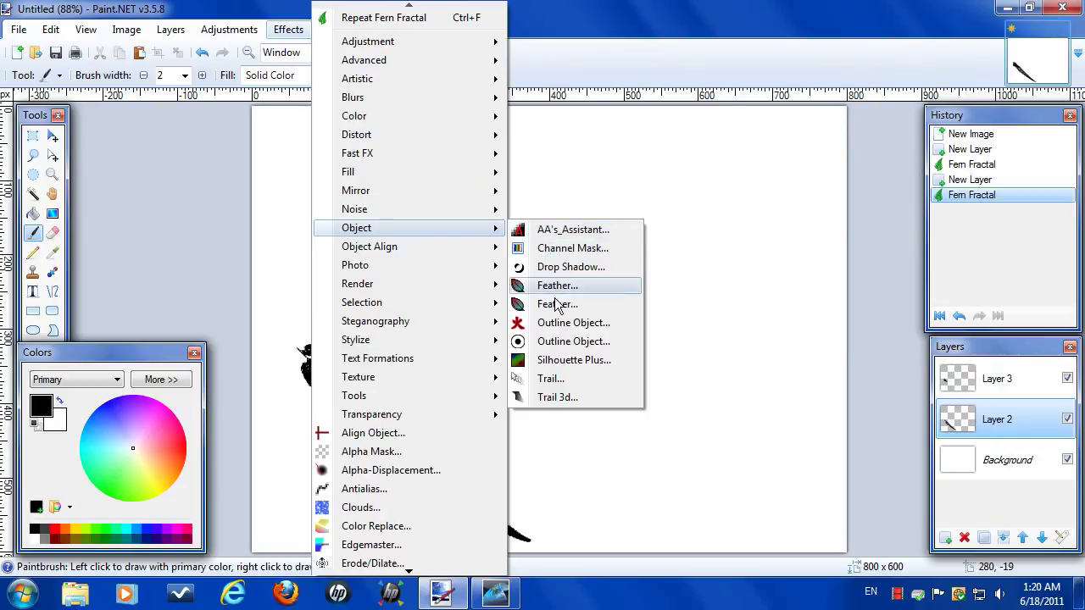
pyautogui.click(559, 378)
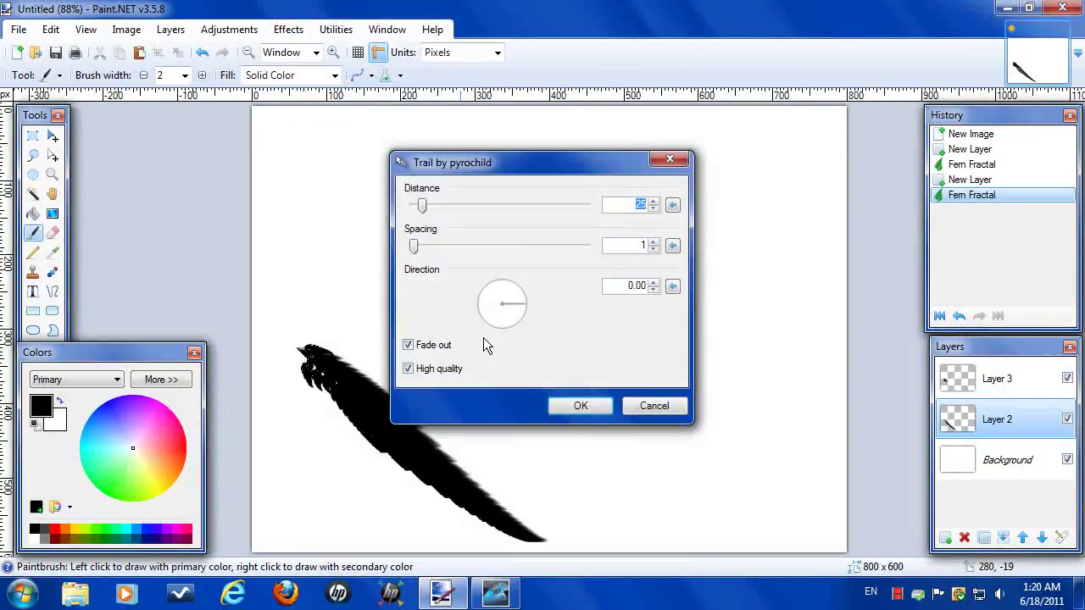
pyautogui.moveTo(416, 244); pyautogui.dragTo(461, 251)
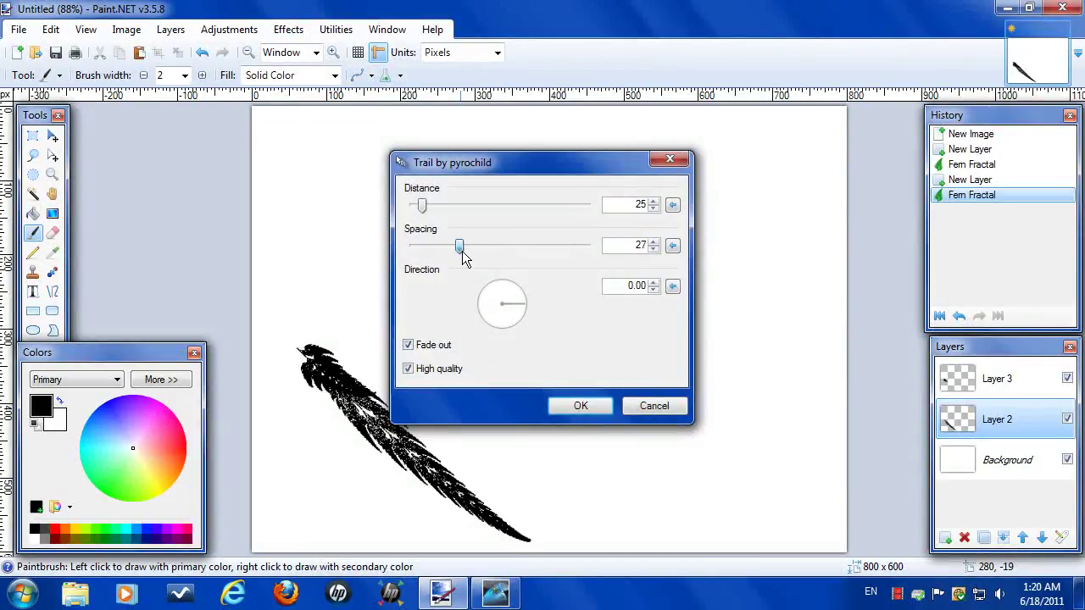
pyautogui.moveTo(422, 203); pyautogui.dragTo(586, 216)
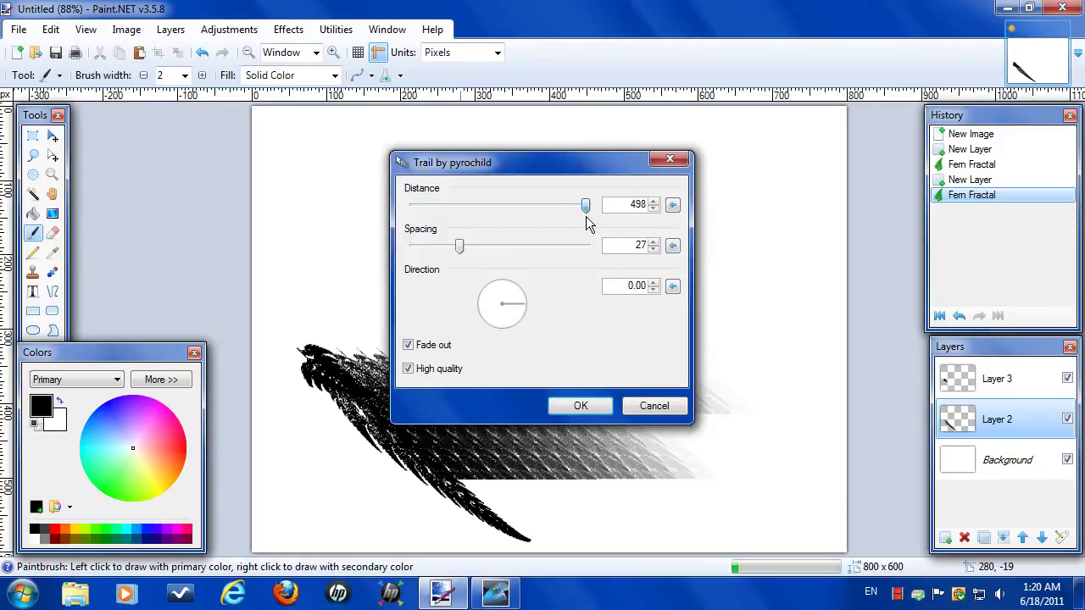
pyautogui.click(408, 345)
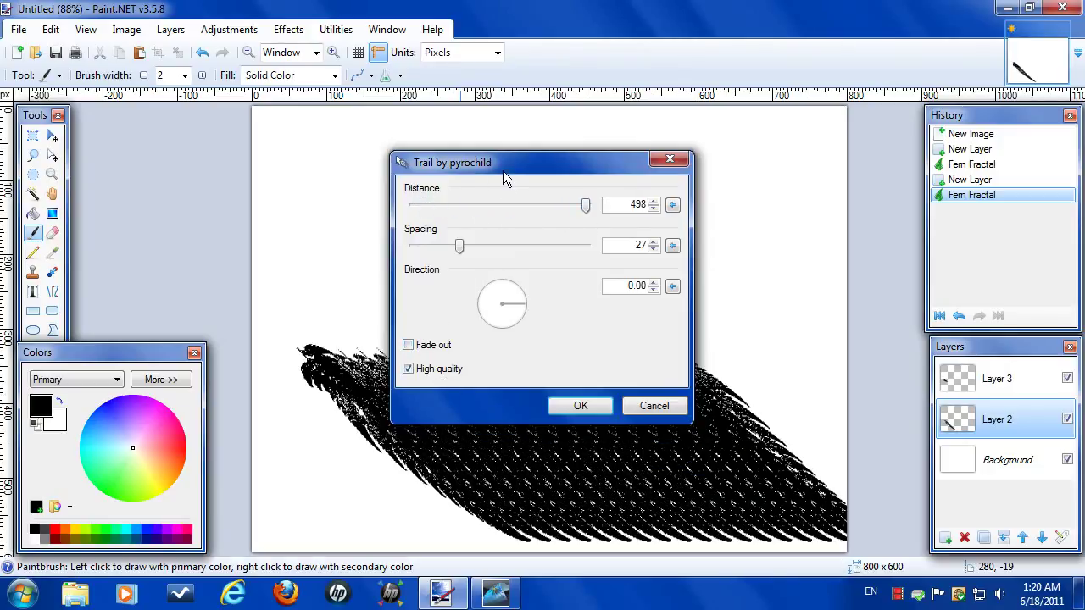
# Set the trail's direction to 27.55, spacing to 34 and distance to 439, and apply the effect
pyautogui.moveTo(502, 170); pyautogui.dragTo(822, 152)
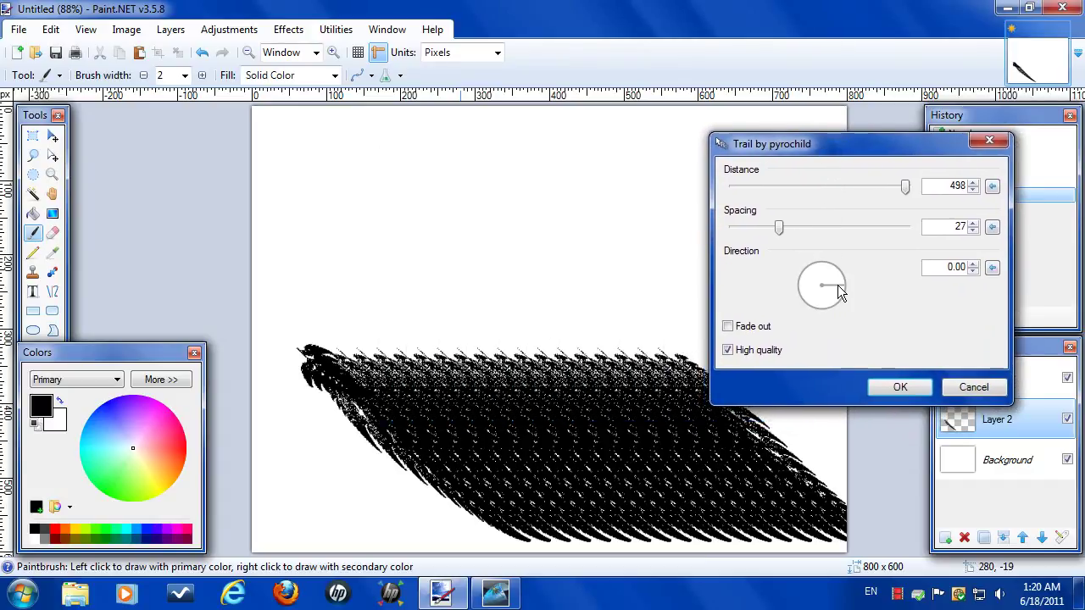
pyautogui.moveTo(837, 285); pyautogui.dragTo(841, 274)
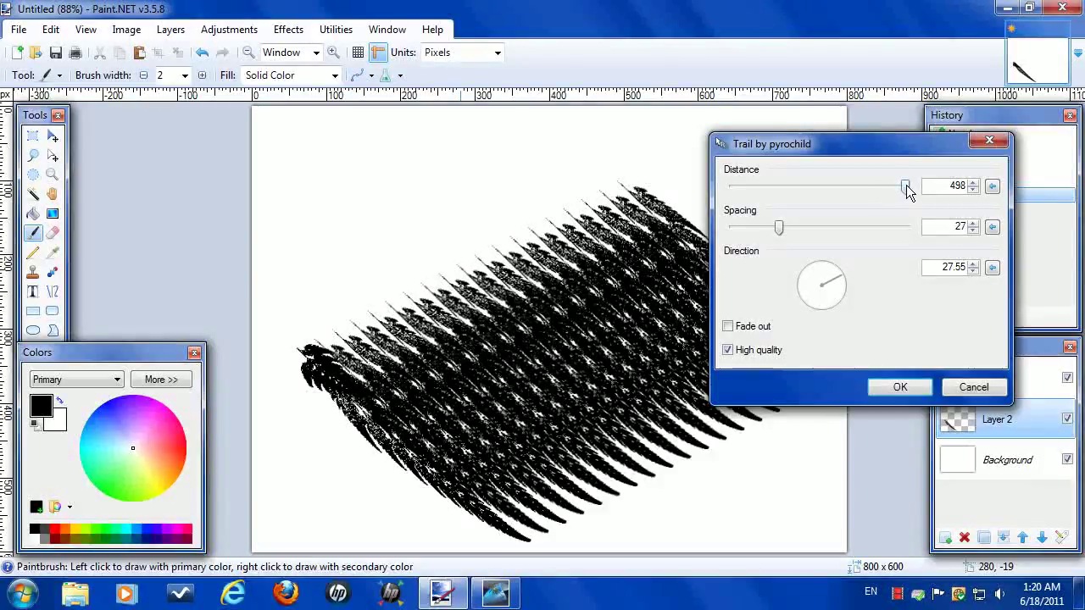
pyautogui.moveTo(906, 187); pyautogui.dragTo(896, 184)
pyautogui.moveTo(849, 145); pyautogui.dragTo(899, 101)
pyautogui.moveTo(835, 180); pyautogui.dragTo(846, 179)
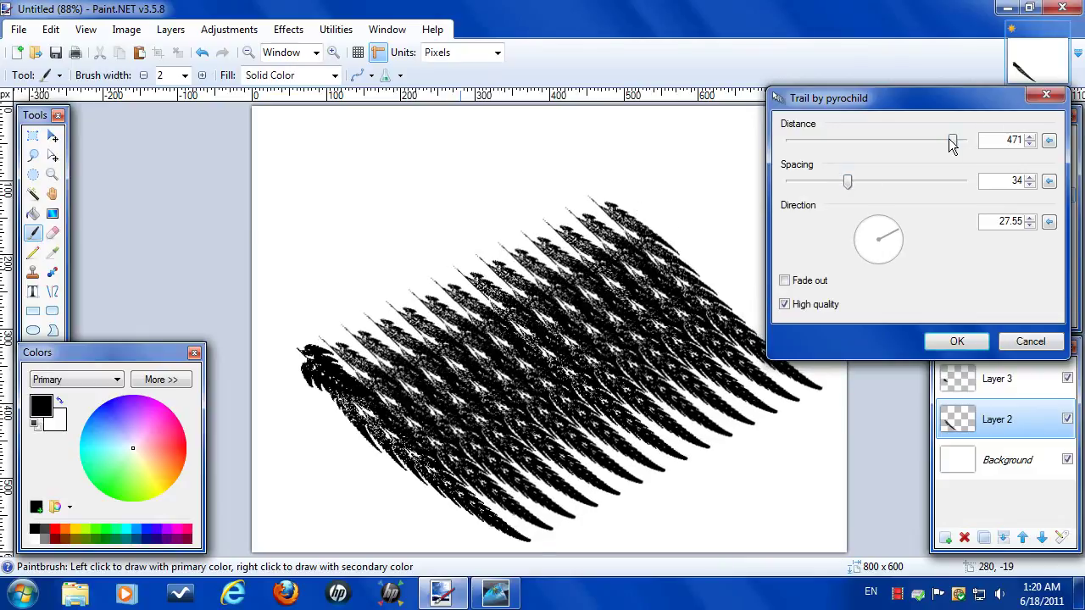
pyautogui.moveTo(951, 139); pyautogui.dragTo(939, 139)
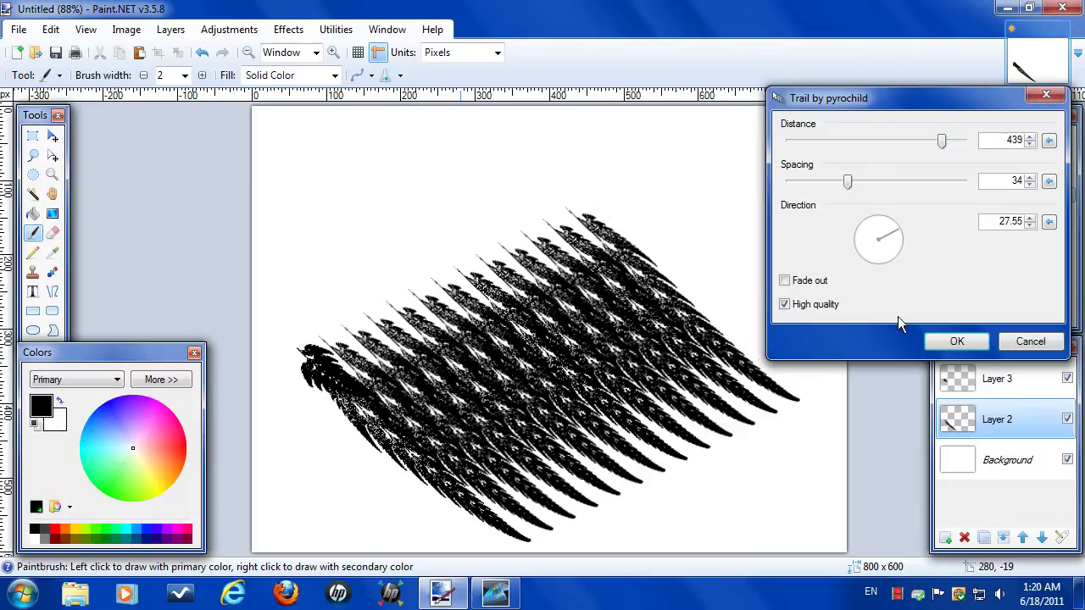
pyautogui.click(954, 342)
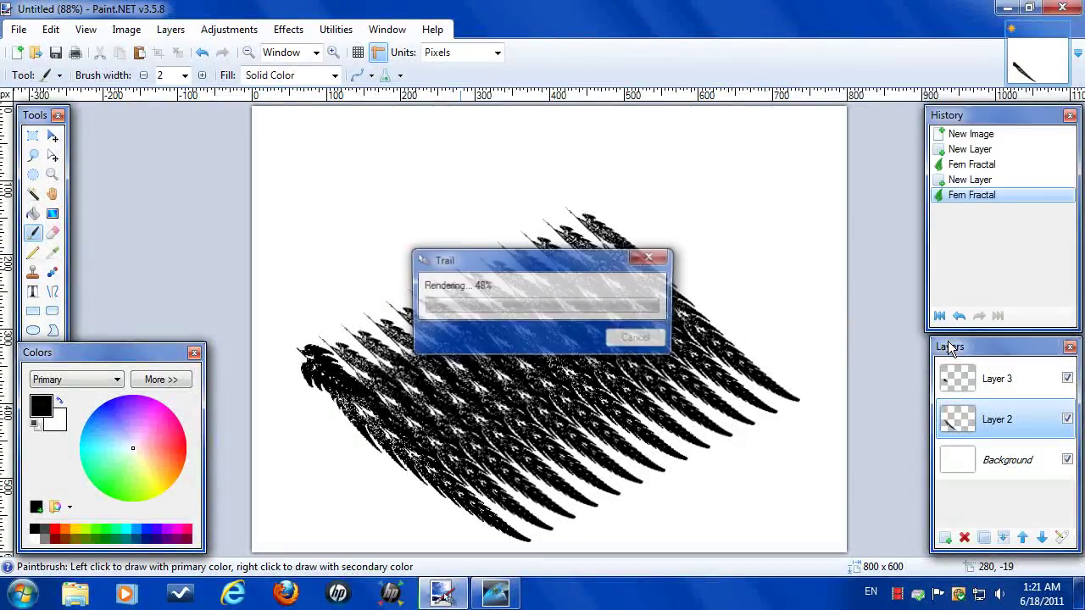
# Apply a Trail effect to the short fern in Layer 3 with distance 402, spacing 30 and direction 27.55
pyautogui.click(992, 379)
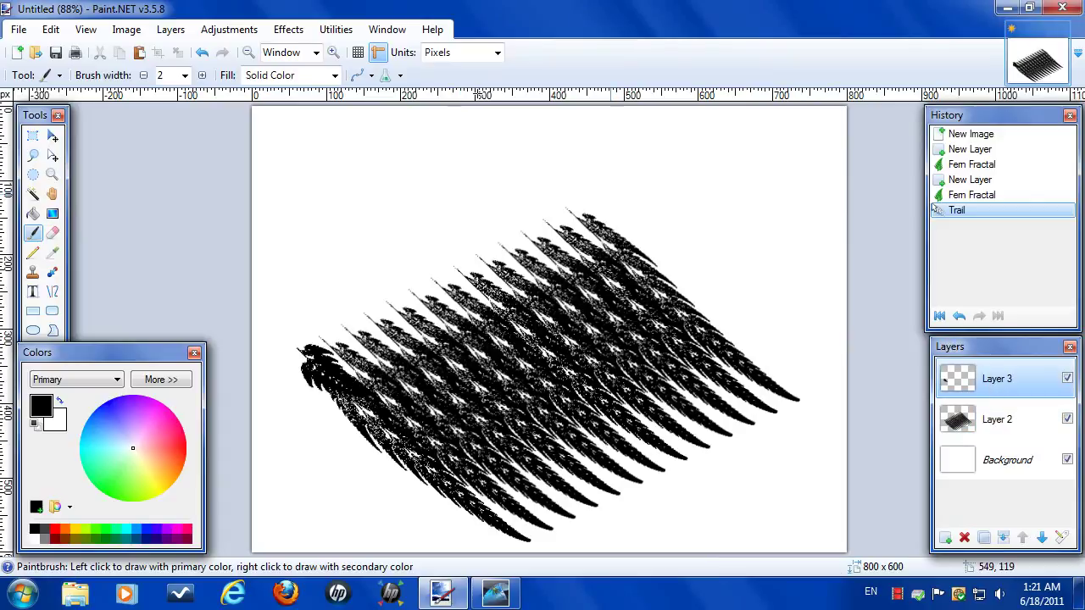
pyautogui.click(287, 32)
pyautogui.moveTo(359, 141)
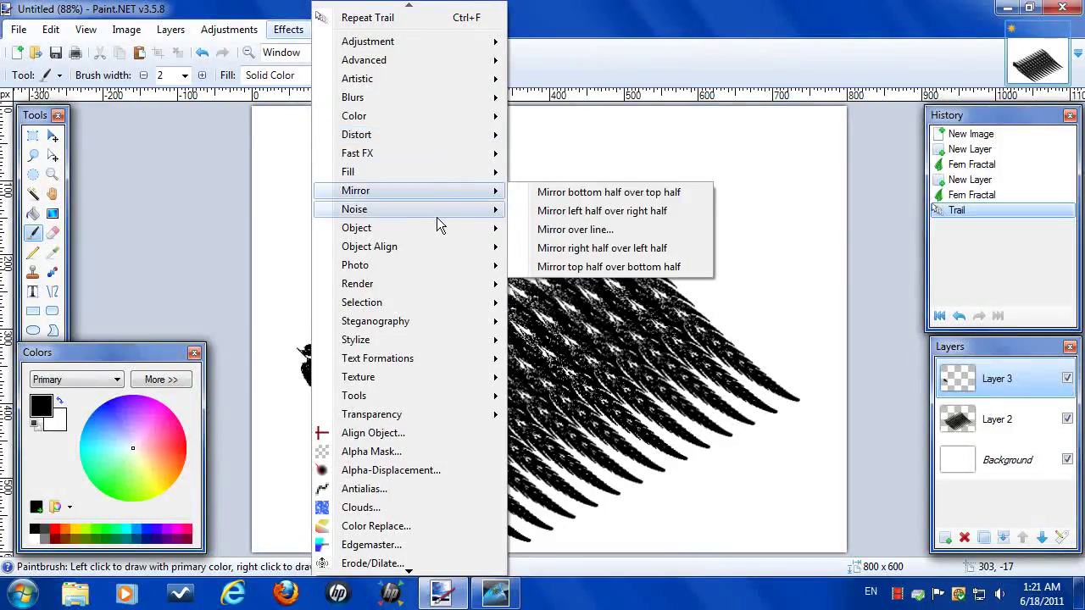
pyautogui.moveTo(435, 230)
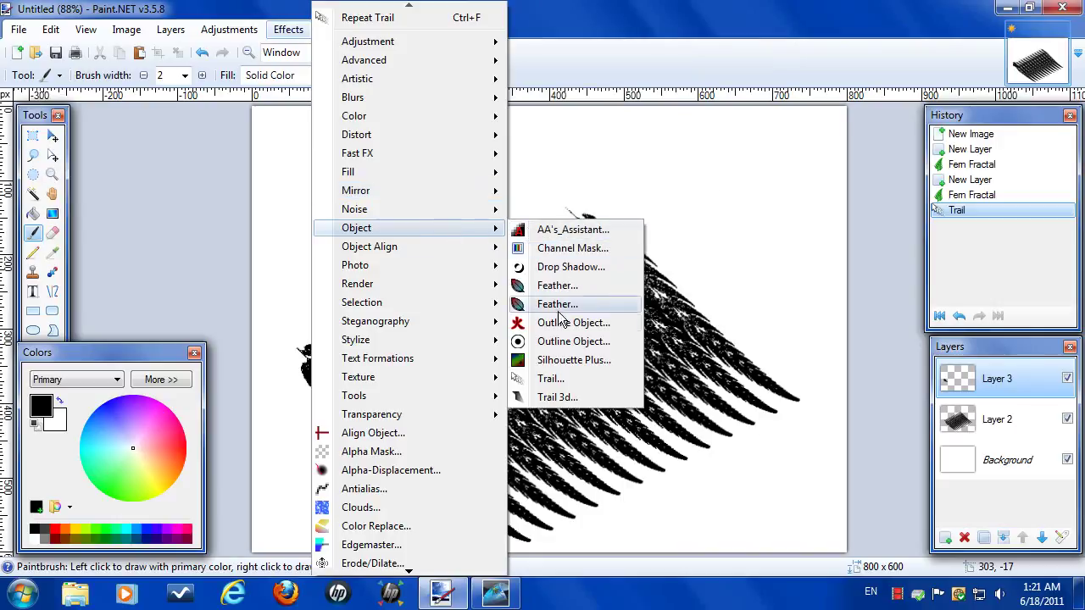
pyautogui.click(556, 379)
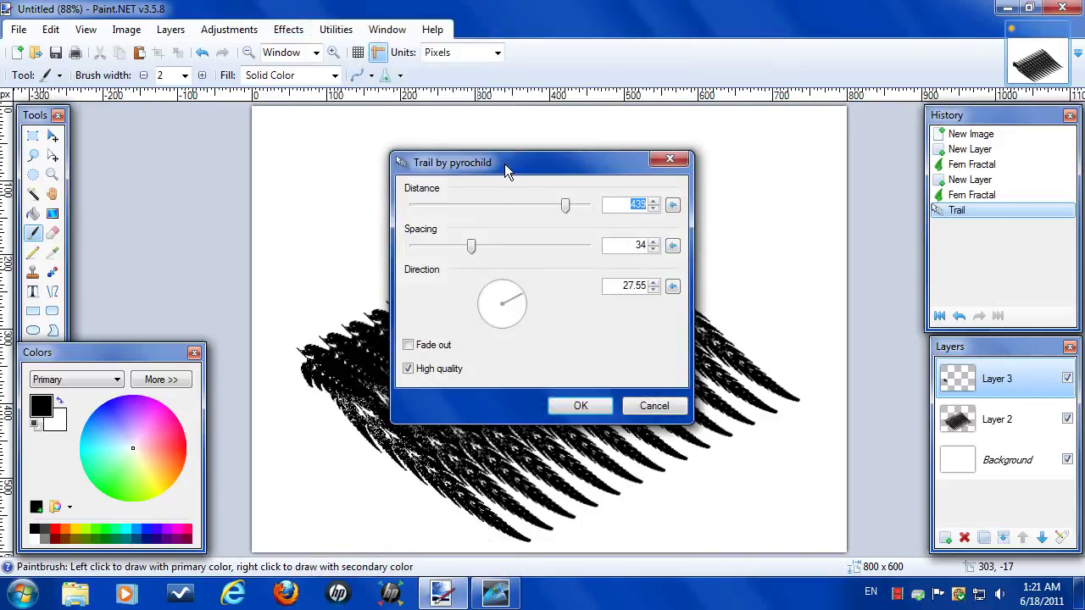
pyautogui.moveTo(504, 163); pyautogui.dragTo(822, 185)
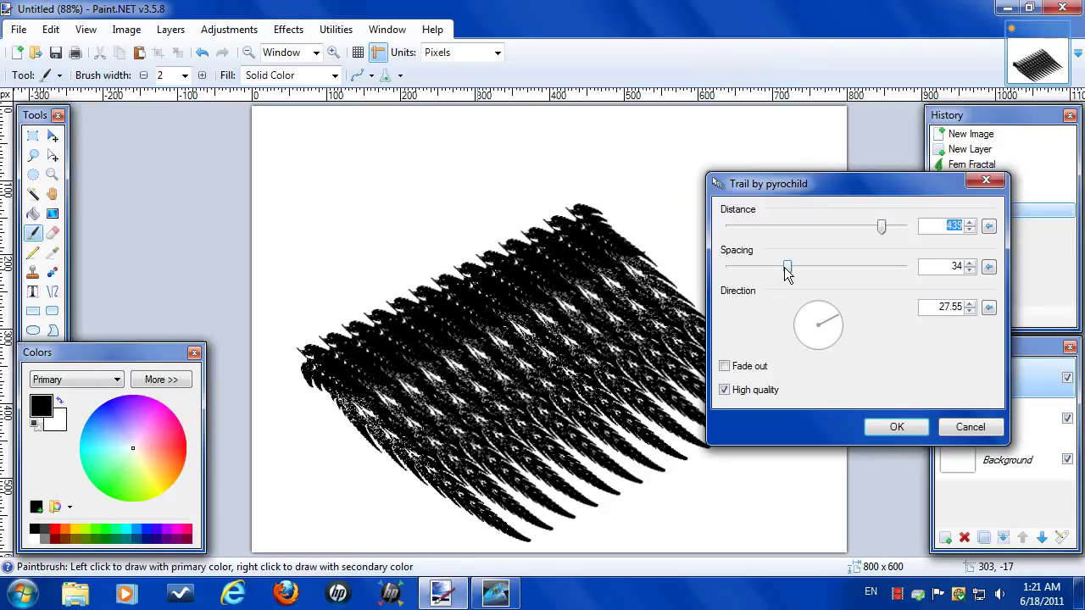
pyautogui.moveTo(787, 271)
pyautogui.mouseDown()
pyautogui.moveTo(760, 271)
pyautogui.moveTo(779, 271)
pyautogui.mouseUp()
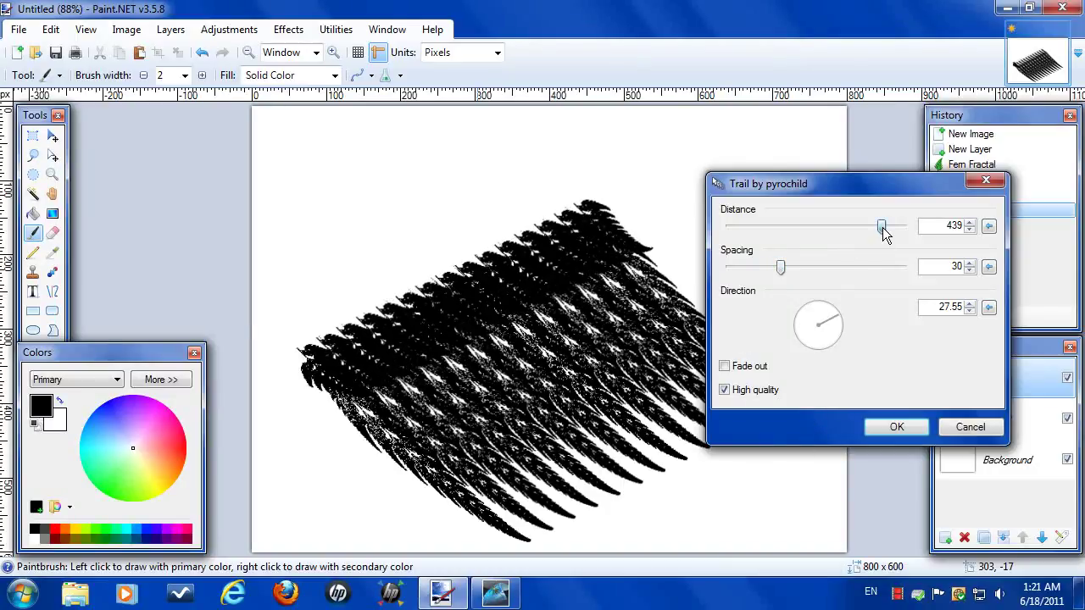
pyautogui.moveTo(881, 230); pyautogui.dragTo(870, 230)
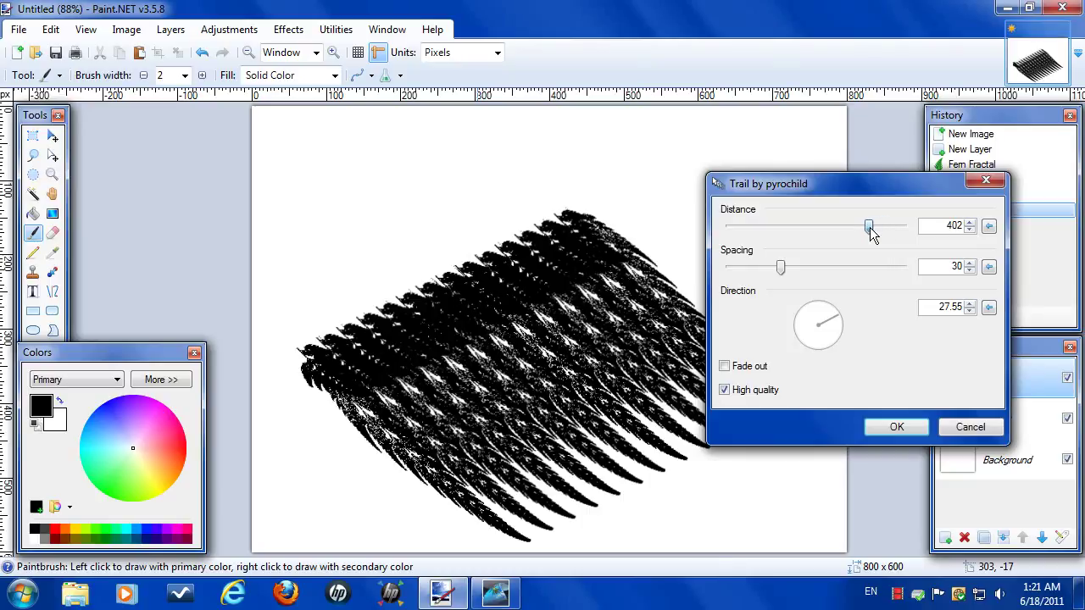
pyautogui.click(897, 428)
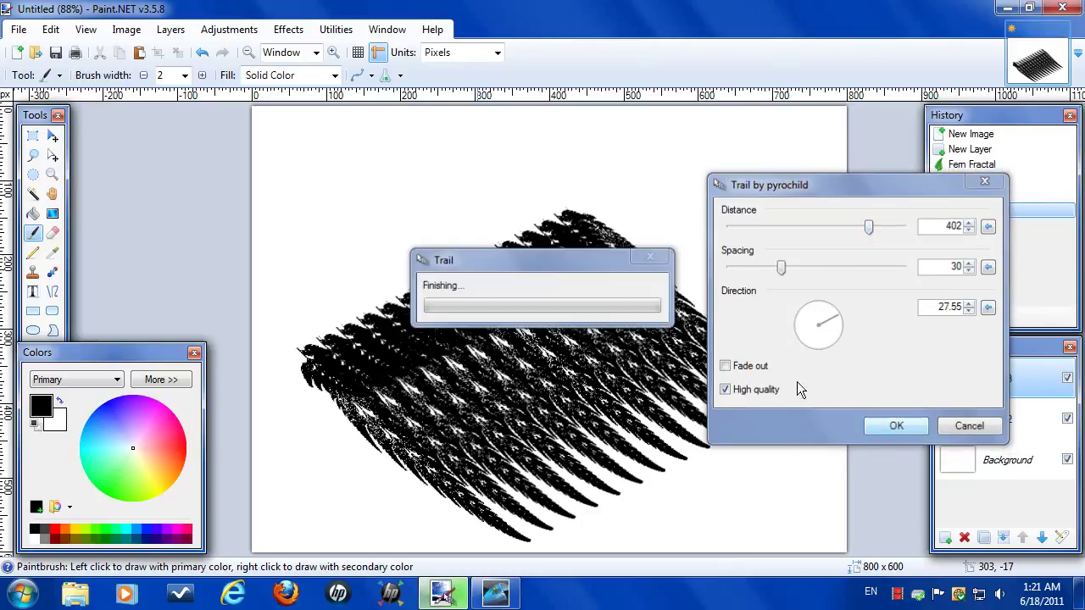
# Add a dark red drop shadow (RGB 175, 29, 10) to Layer 3 with widening radius 2 and blur radius 2
pyautogui.click(289, 30)
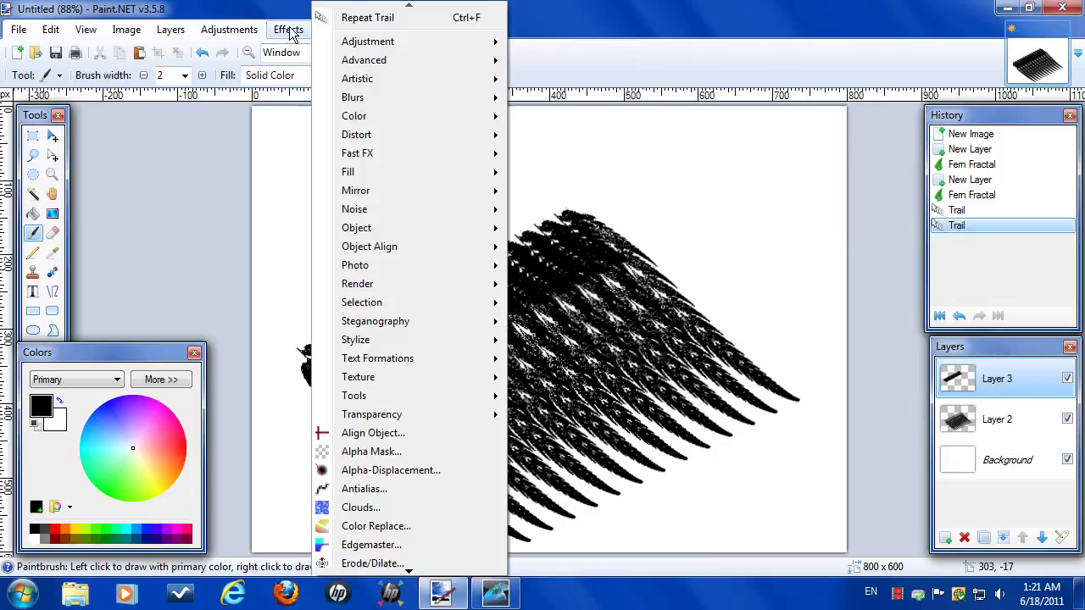
pyautogui.moveTo(388, 231)
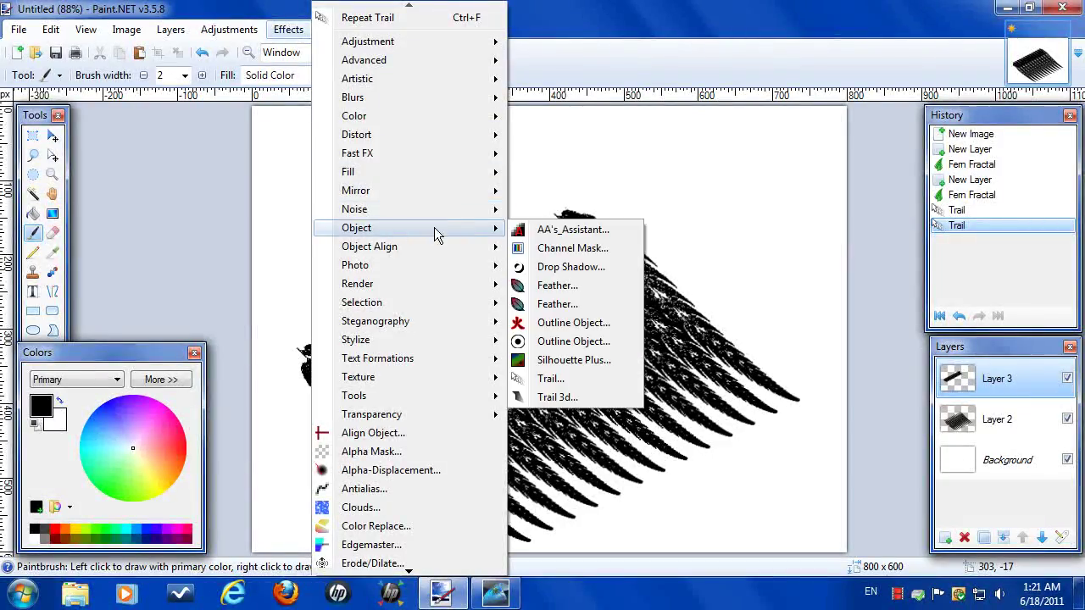
pyautogui.click(548, 266)
pyautogui.moveTo(479, 91); pyautogui.dragTo(890, 119)
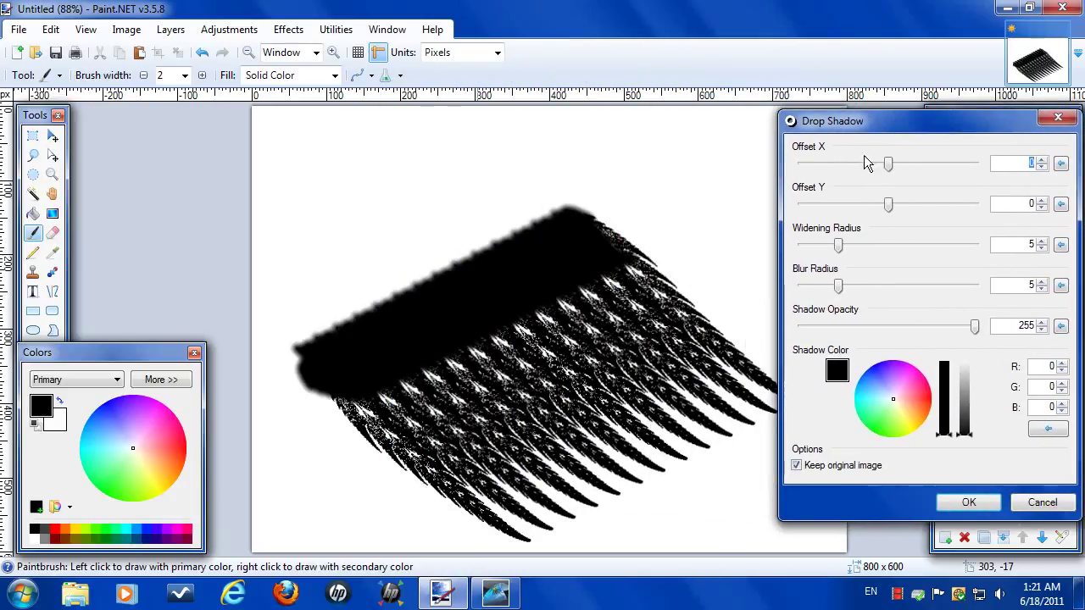
pyautogui.moveTo(838, 286); pyautogui.dragTo(810, 288)
pyautogui.click(928, 403)
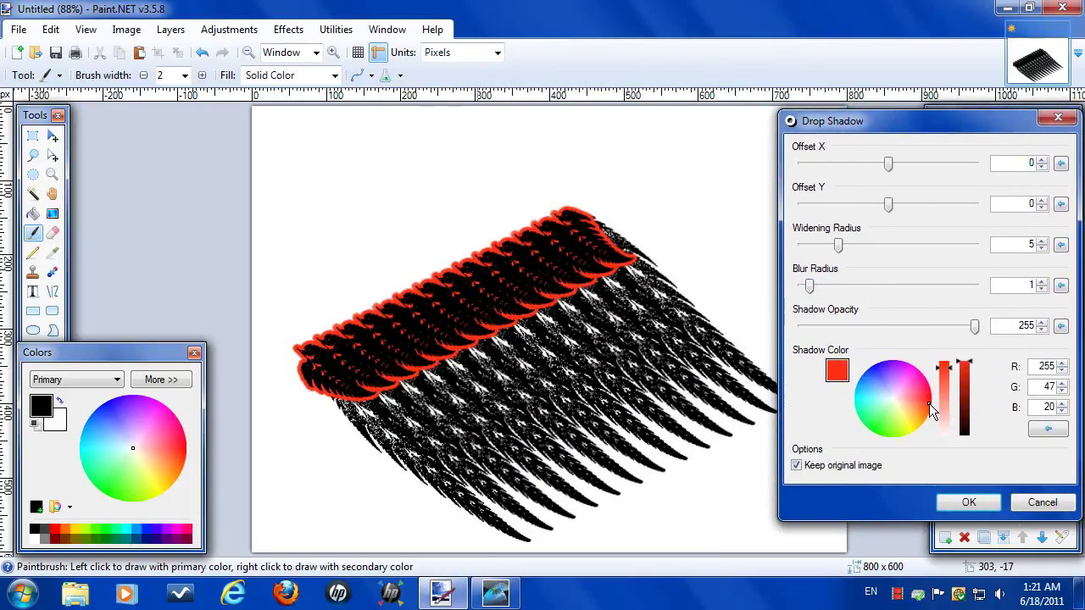
pyautogui.moveTo(839, 245); pyautogui.dragTo(809, 246)
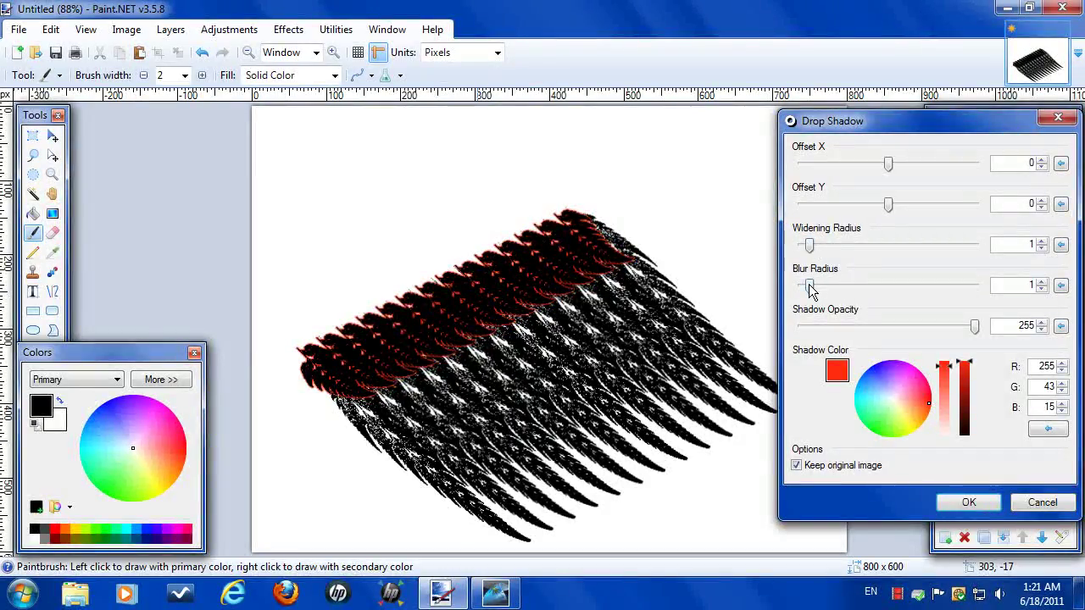
pyautogui.moveTo(809, 289); pyautogui.dragTo(820, 291)
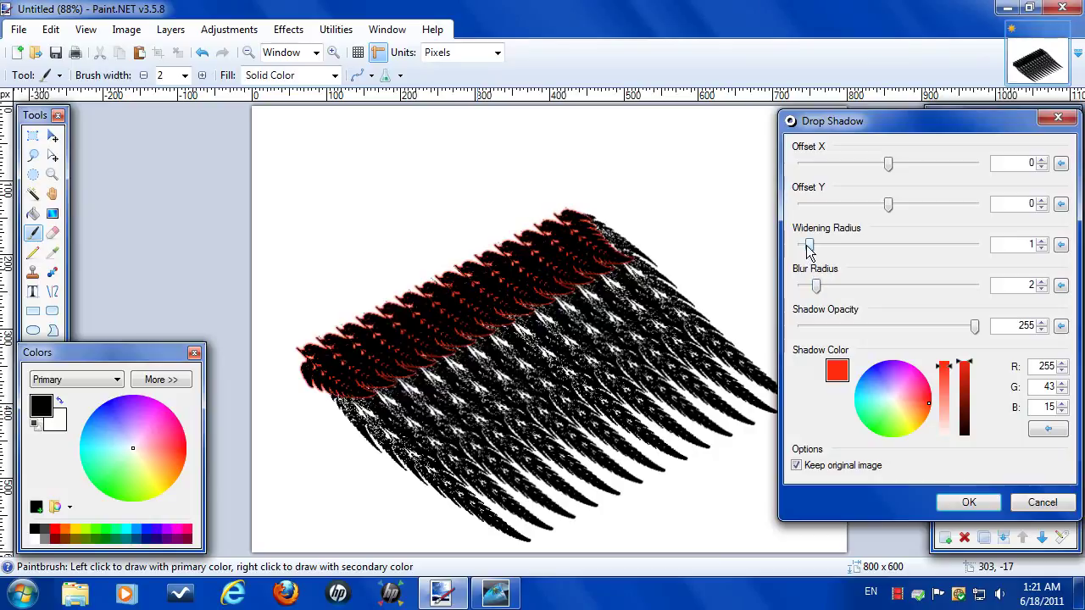
pyautogui.moveTo(810, 246); pyautogui.dragTo(816, 246)
pyautogui.moveTo(964, 373)
pyautogui.mouseDown()
pyautogui.moveTo(967, 400)
pyautogui.moveTo(968, 389)
pyautogui.mouseUp()
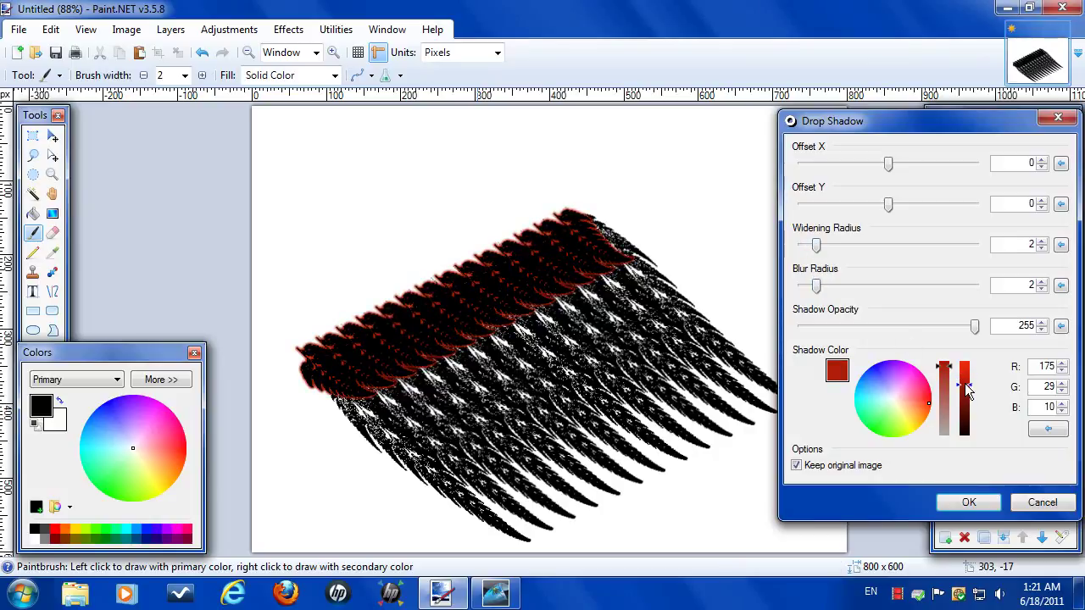
pyautogui.click(969, 503)
# Add an orange drop shadow (RGB 255, 110, 0) to Layer 2 with both radii at 2, and merge Layer 3 down into it
pyautogui.click(1008, 424)
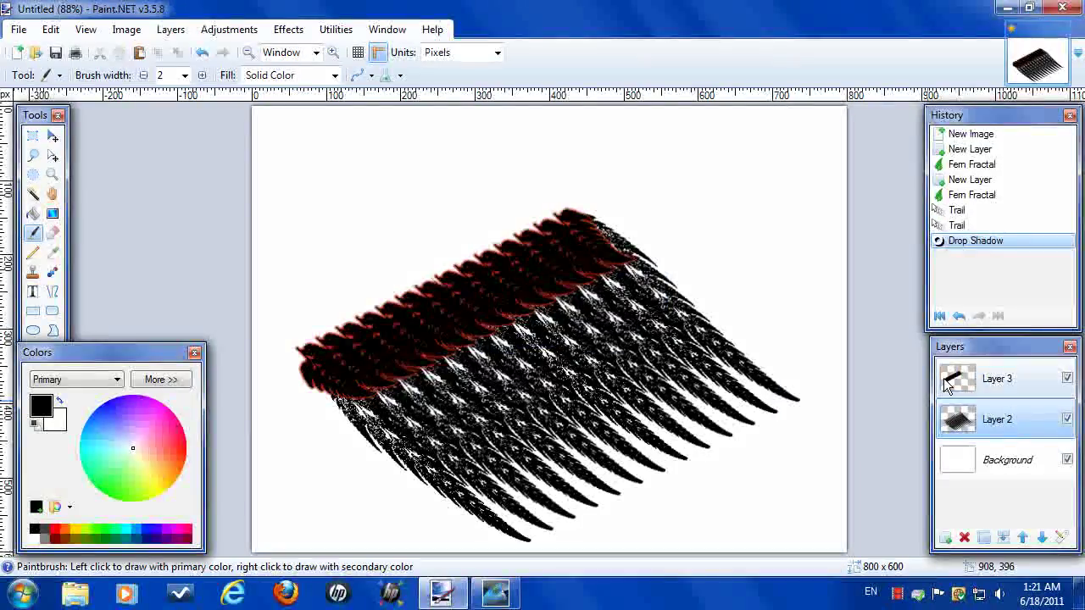
pyautogui.click(287, 31)
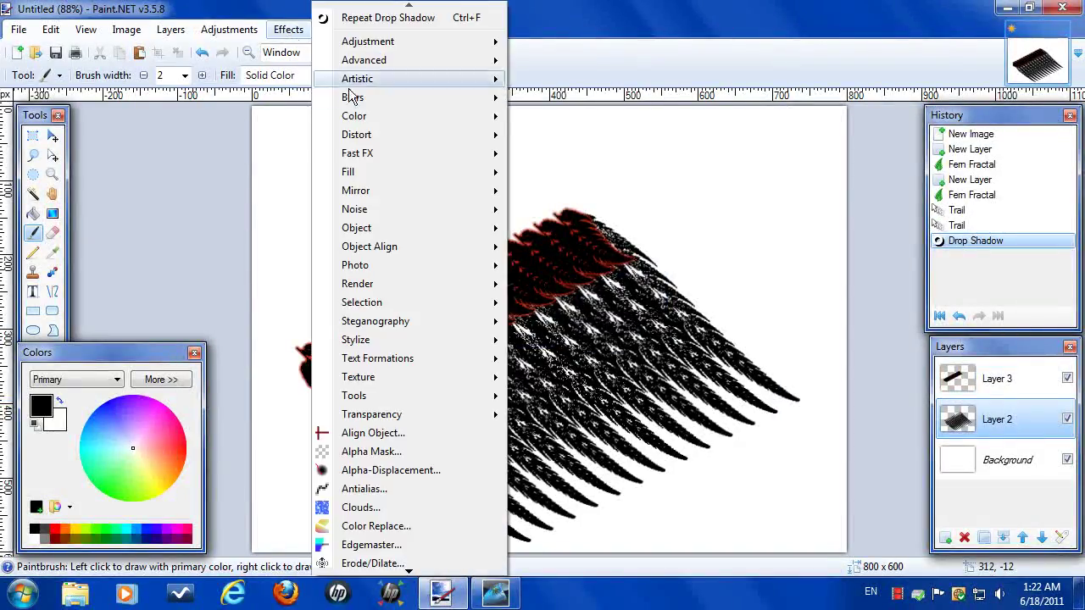
pyautogui.moveTo(393, 227)
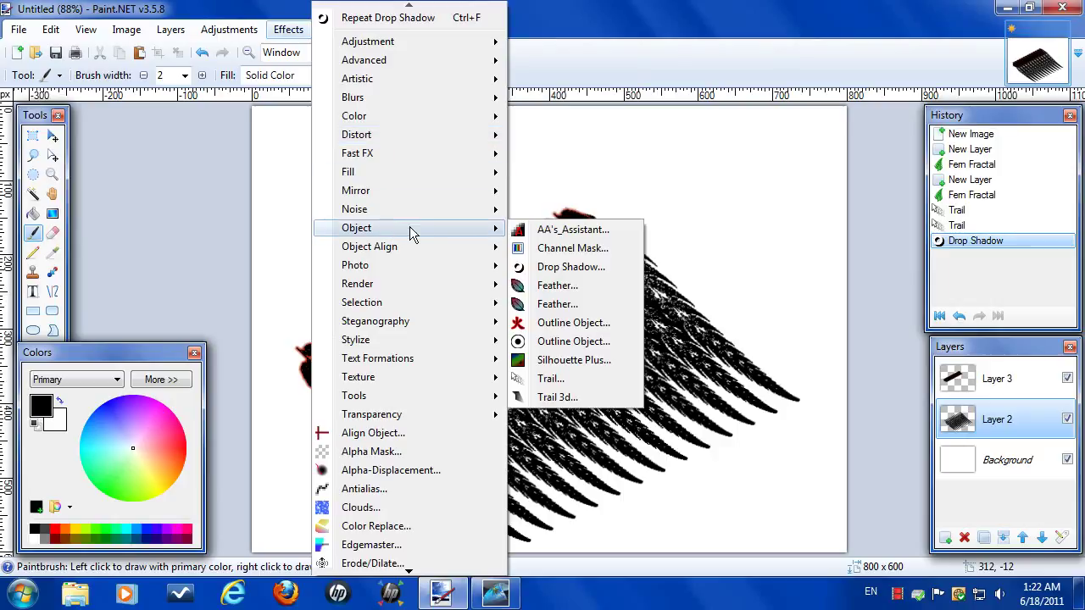
pyautogui.click(550, 267)
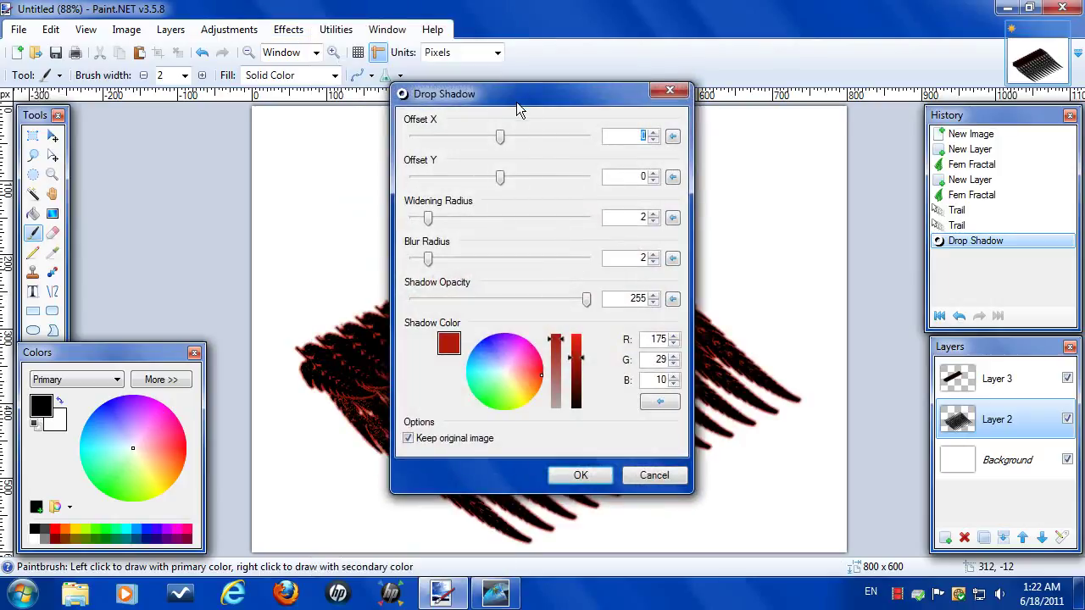
pyautogui.moveTo(518, 98); pyautogui.dragTo(879, 128)
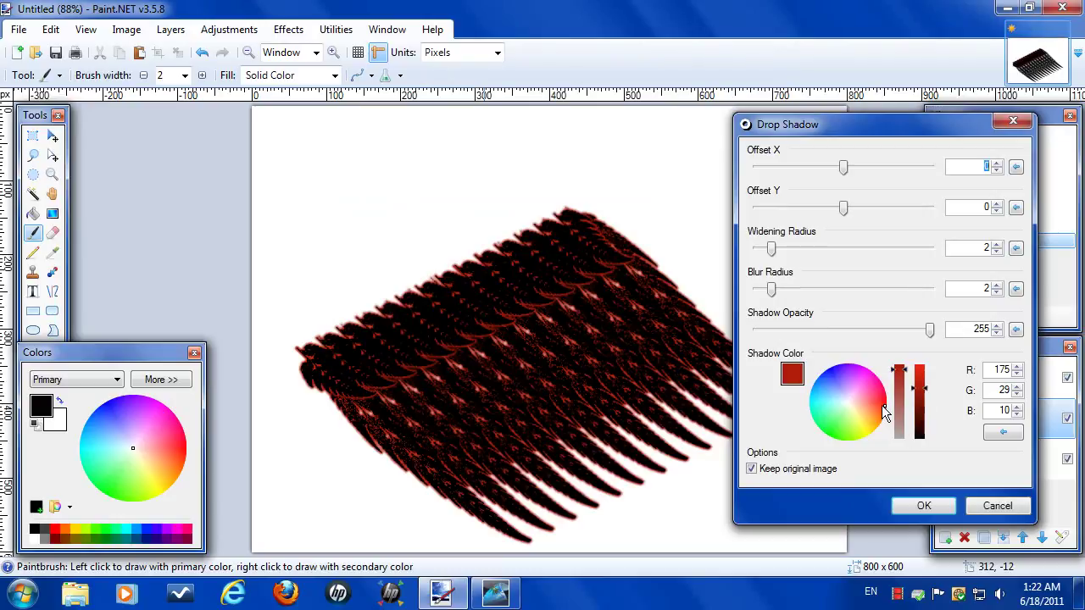
pyautogui.moveTo(882, 405)
pyautogui.mouseDown()
pyautogui.moveTo(883, 430)
pyautogui.moveTo(889, 422)
pyautogui.mouseUp()
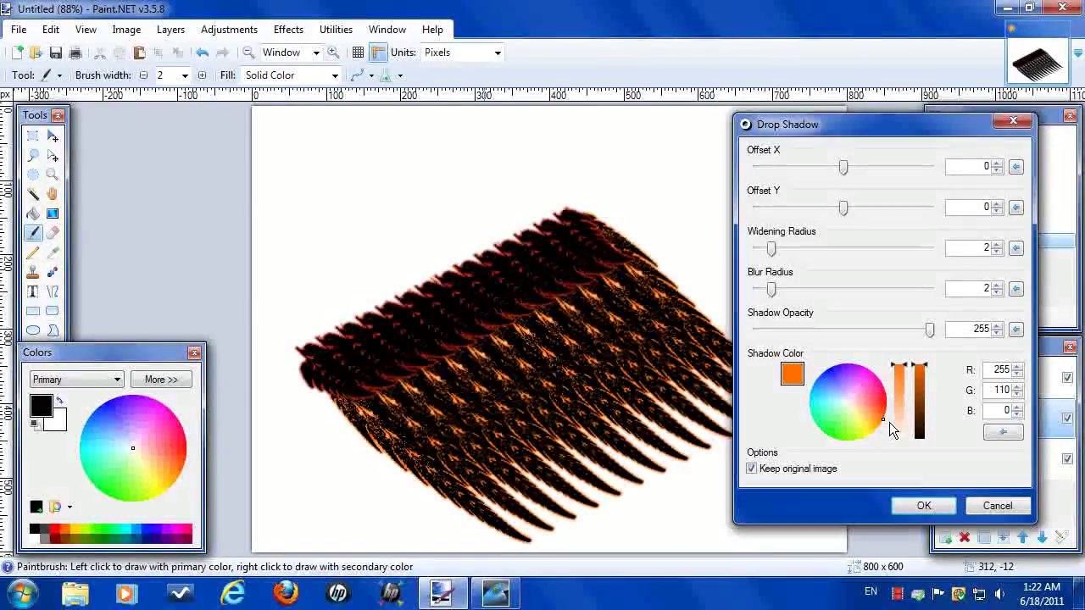
pyautogui.click(923, 506)
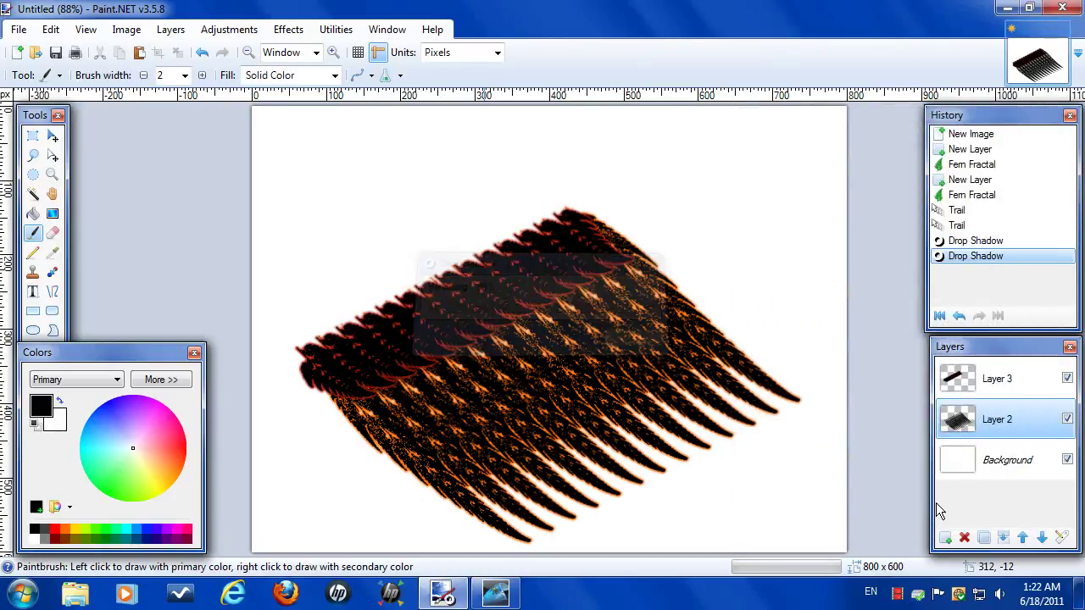
pyautogui.click(989, 381)
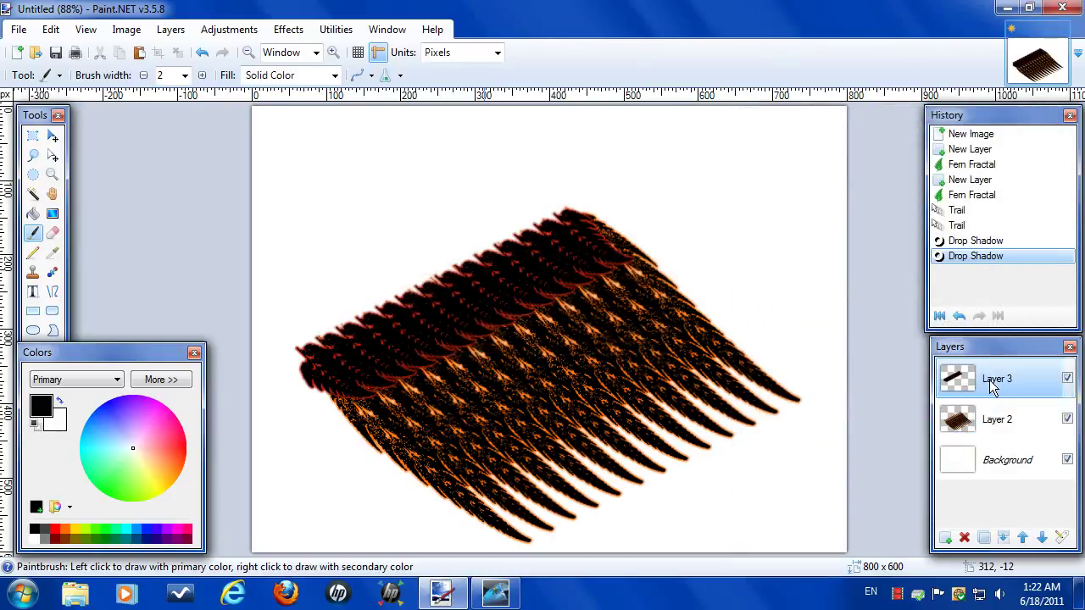
pyautogui.click(1003, 538)
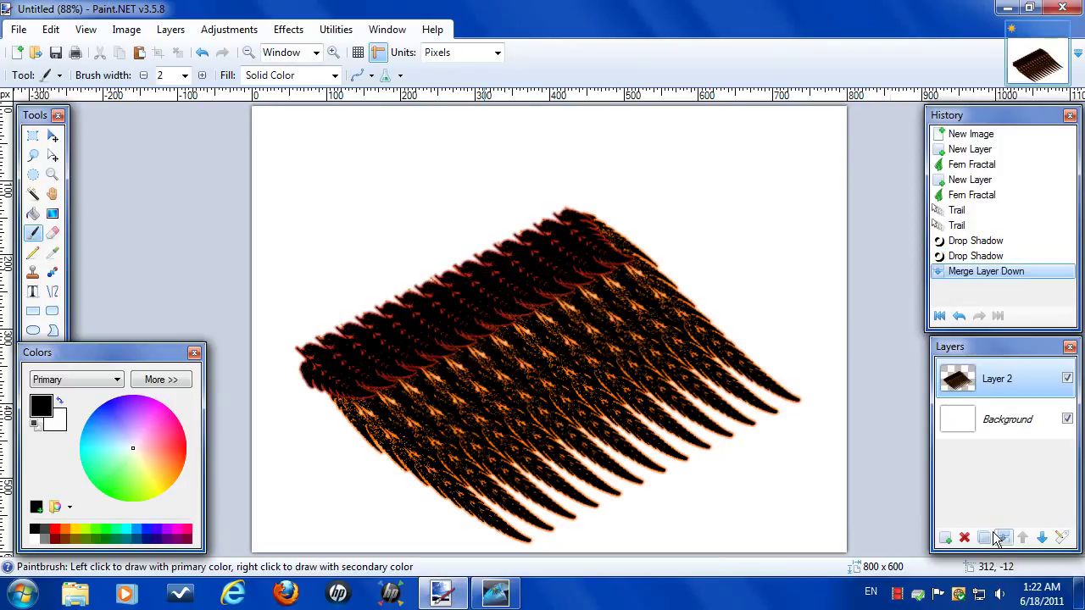
pyautogui.click(52, 136)
pyautogui.hotkey('ctrl', 'a')
pyautogui.click(479, 204)
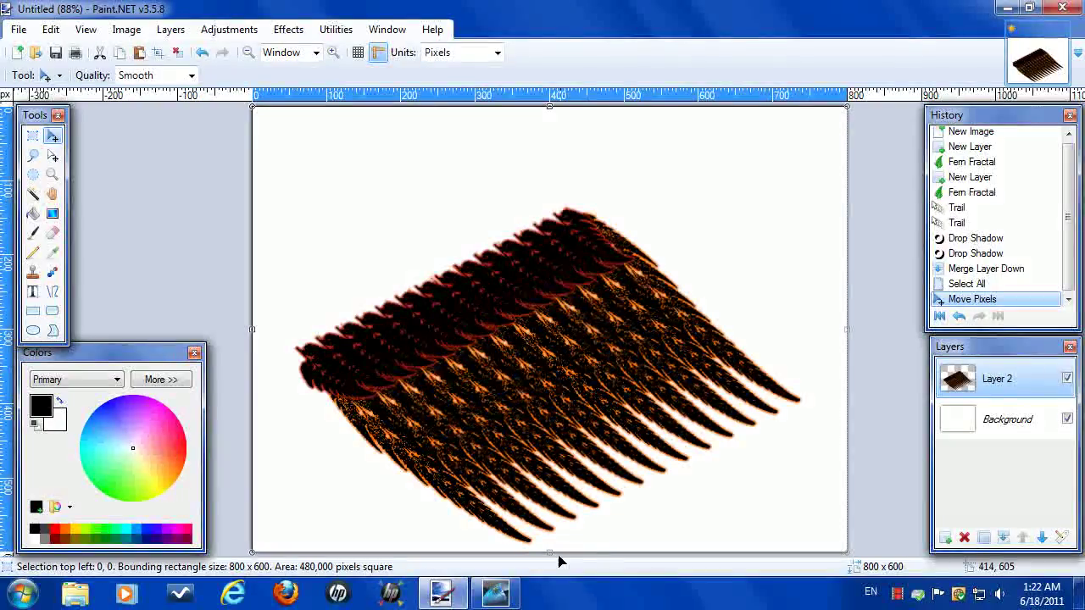
pyautogui.moveTo(547, 555)
pyautogui.mouseDown()
pyautogui.moveTo(566, 467)
pyautogui.moveTo(566, 545)
pyautogui.mouseUp()
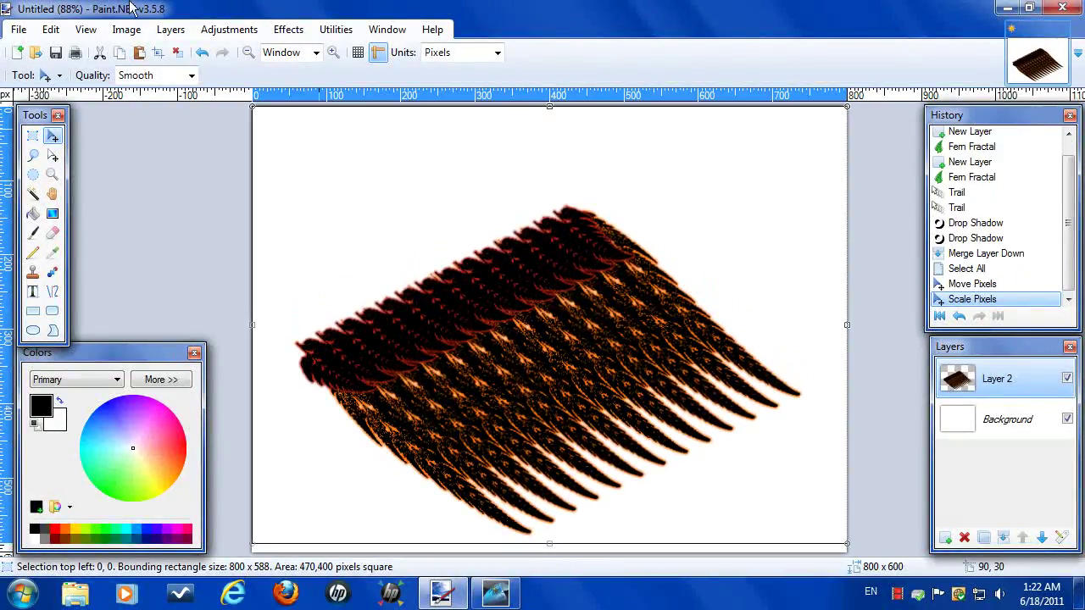
pyautogui.click(202, 52)
pyautogui.click(177, 53)
# Tilt the merged fern shape with Rotate / Zoom at angle -5.71, twist angle 112.62 and twist radius 67.46
pyautogui.click(170, 29)
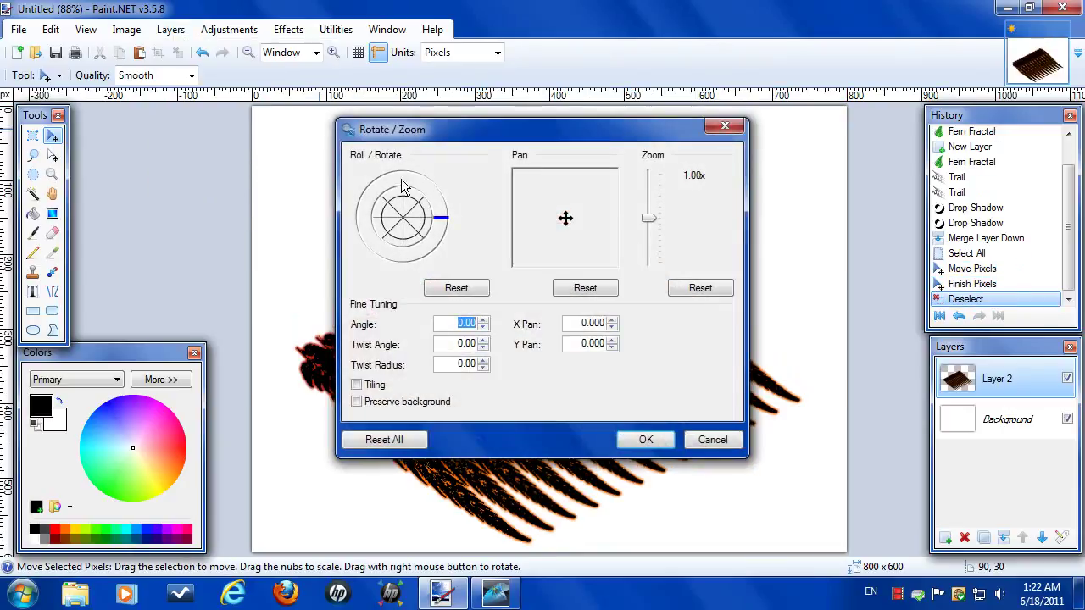
pyautogui.moveTo(421, 127); pyautogui.dragTo(888, 159)
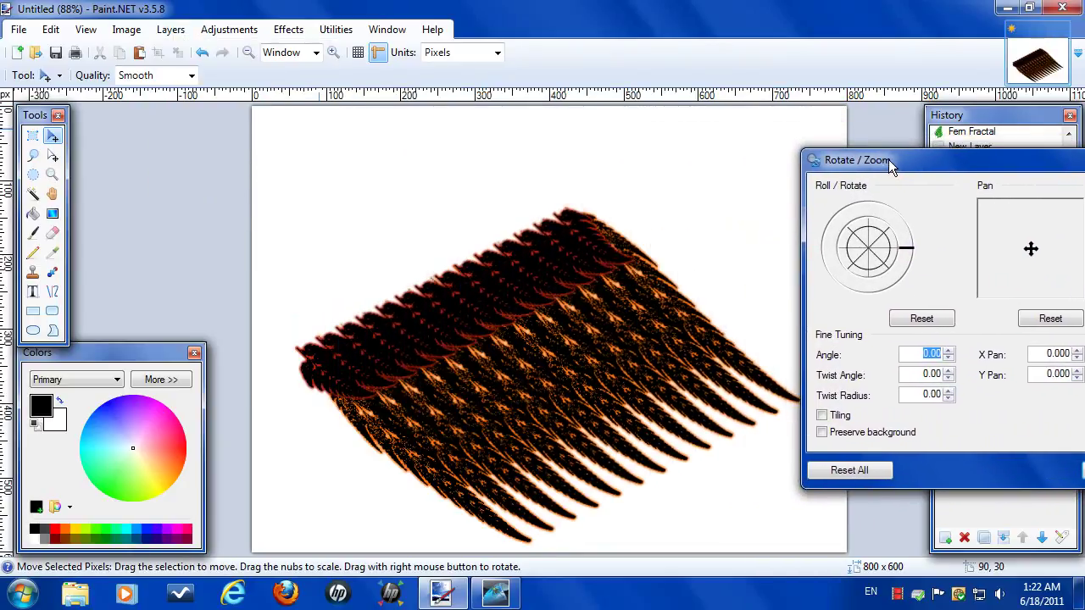
pyautogui.moveTo(873, 257); pyautogui.dragTo(863, 235)
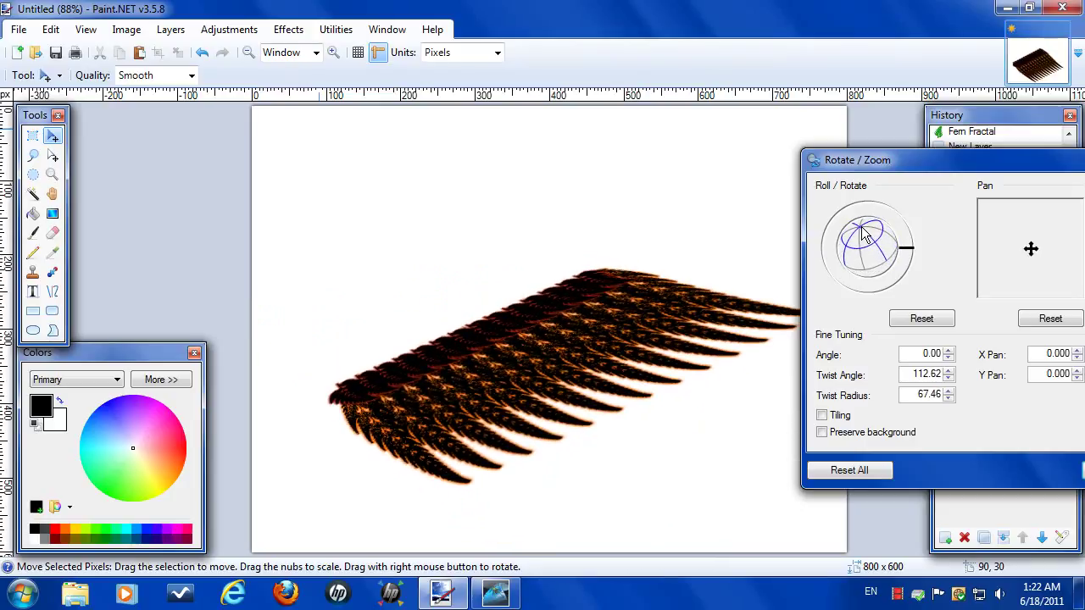
pyautogui.moveTo(860, 163)
pyautogui.mouseDown()
pyautogui.moveTo(981, 179)
pyautogui.moveTo(878, 154)
pyautogui.mouseUp()
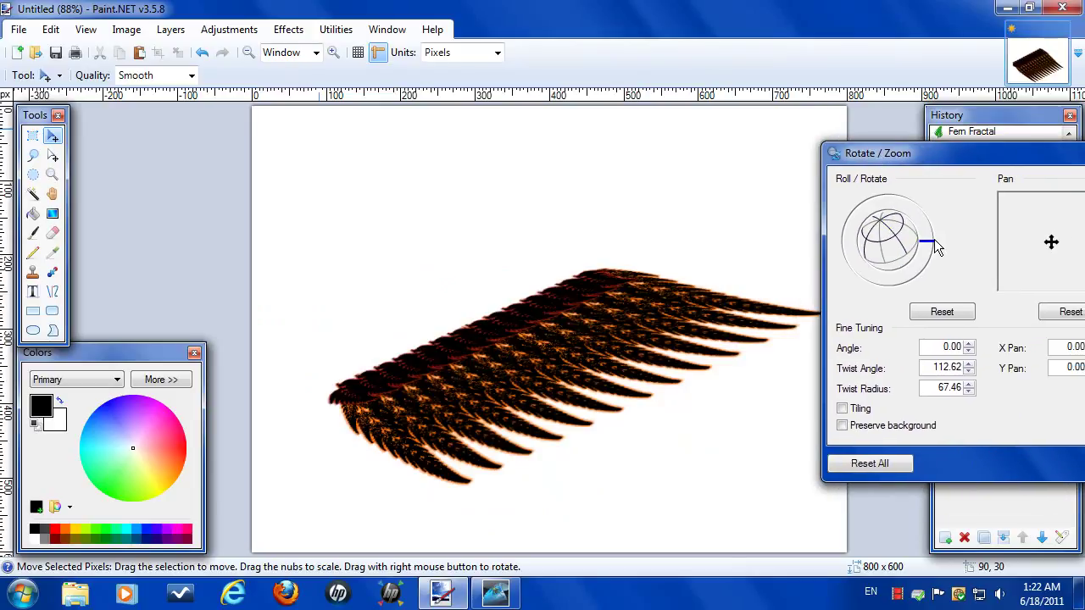
pyautogui.moveTo(935, 242); pyautogui.dragTo(930, 241)
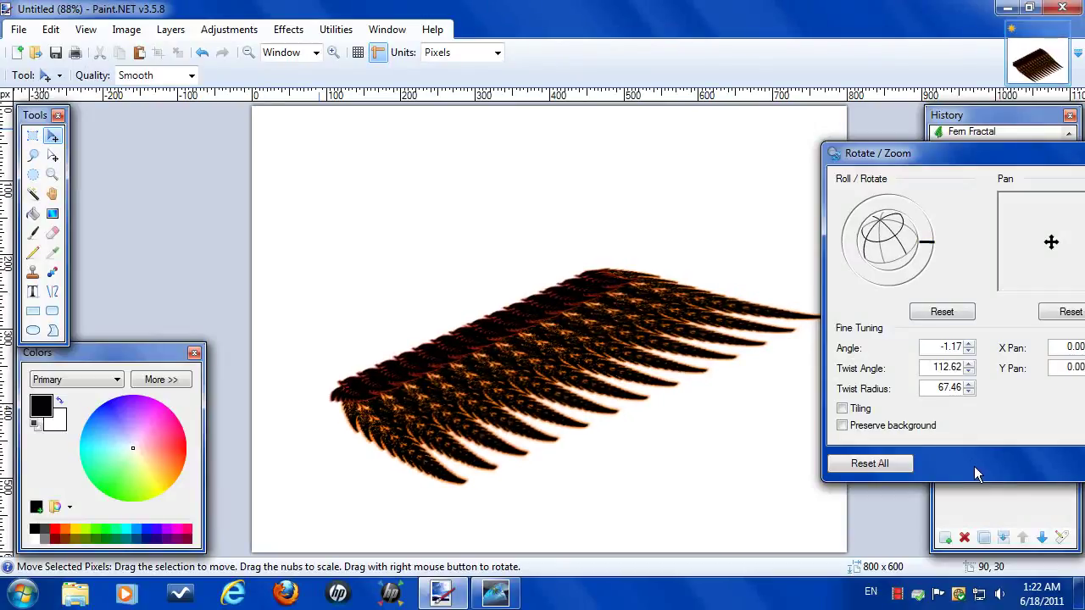
pyautogui.moveTo(975, 153); pyautogui.dragTo(888, 107)
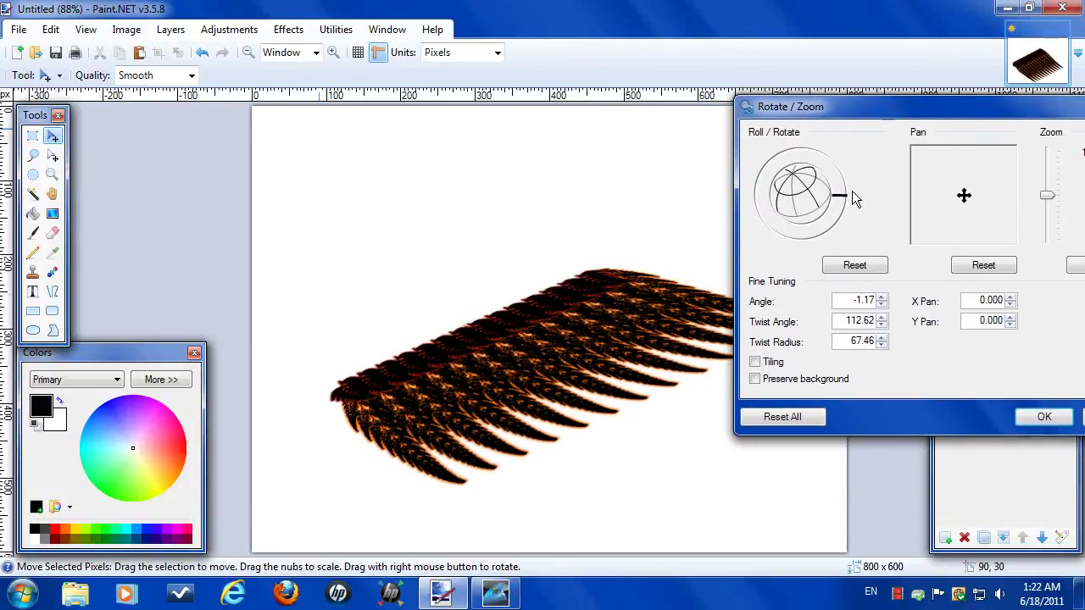
pyautogui.moveTo(853, 193); pyautogui.dragTo(843, 198)
pyautogui.moveTo(821, 109)
pyautogui.mouseDown()
pyautogui.moveTo(953, 107)
pyautogui.moveTo(814, 89)
pyautogui.mouseUp()
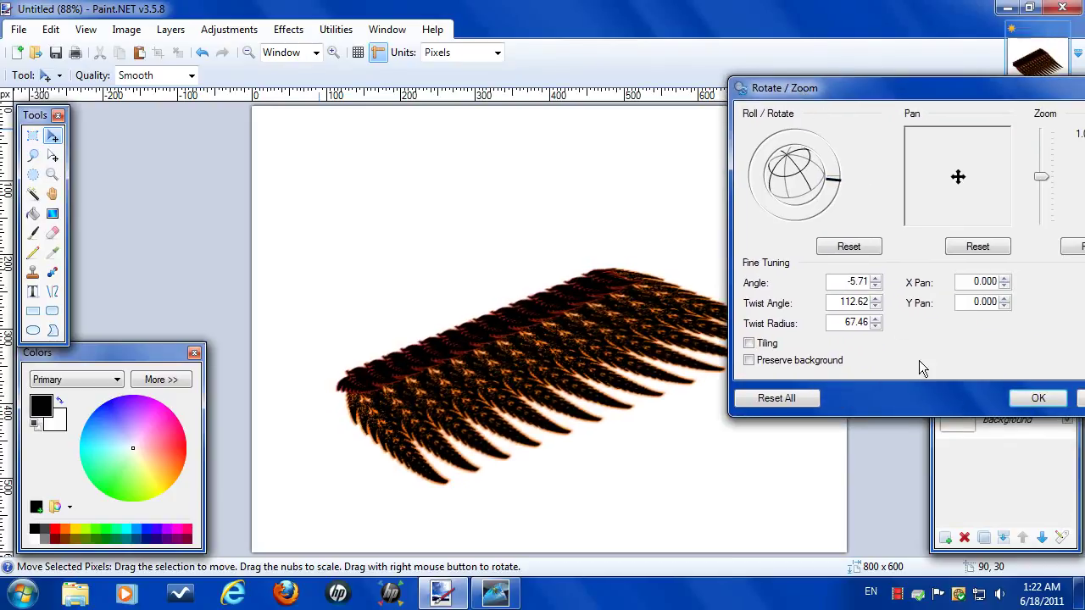
pyautogui.click(1036, 399)
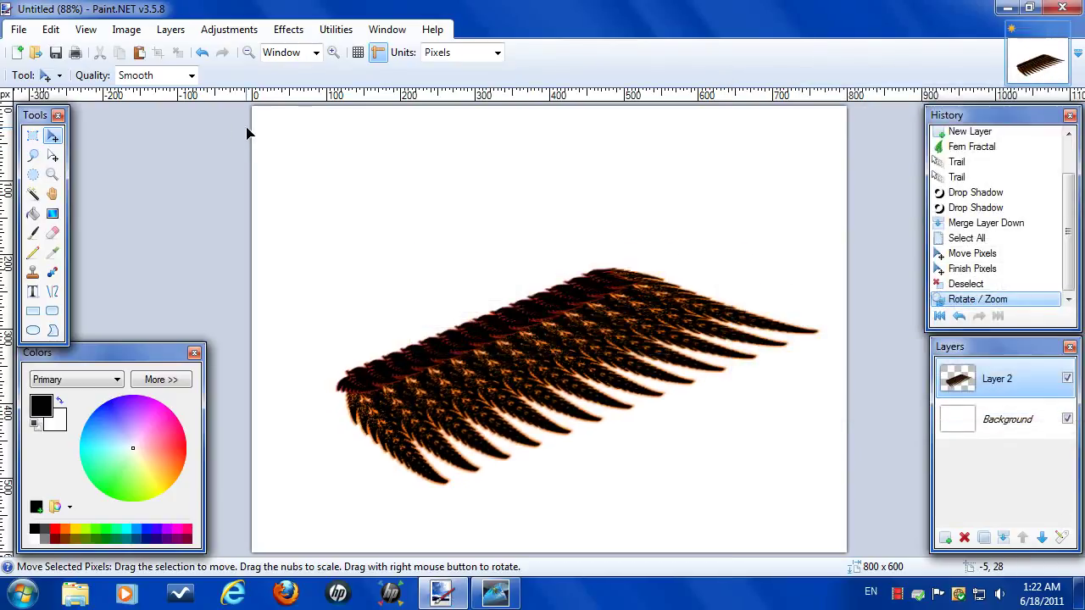
# Bend the fern shape into a curved wing with the TubeOblique distortion, setting the Y offset to 0.77
pyautogui.click(288, 30)
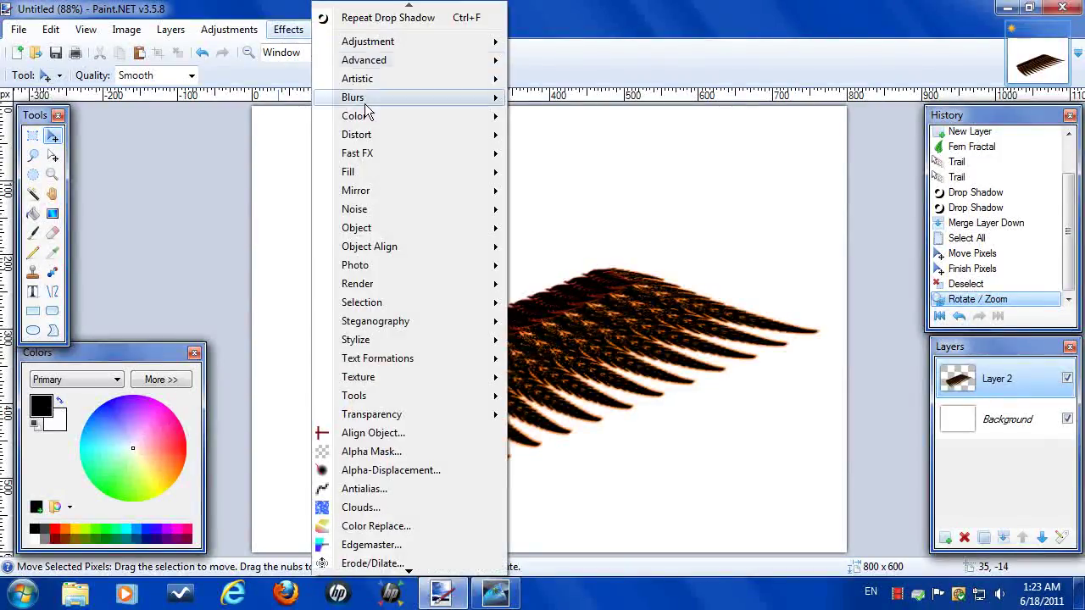
pyautogui.moveTo(374, 134)
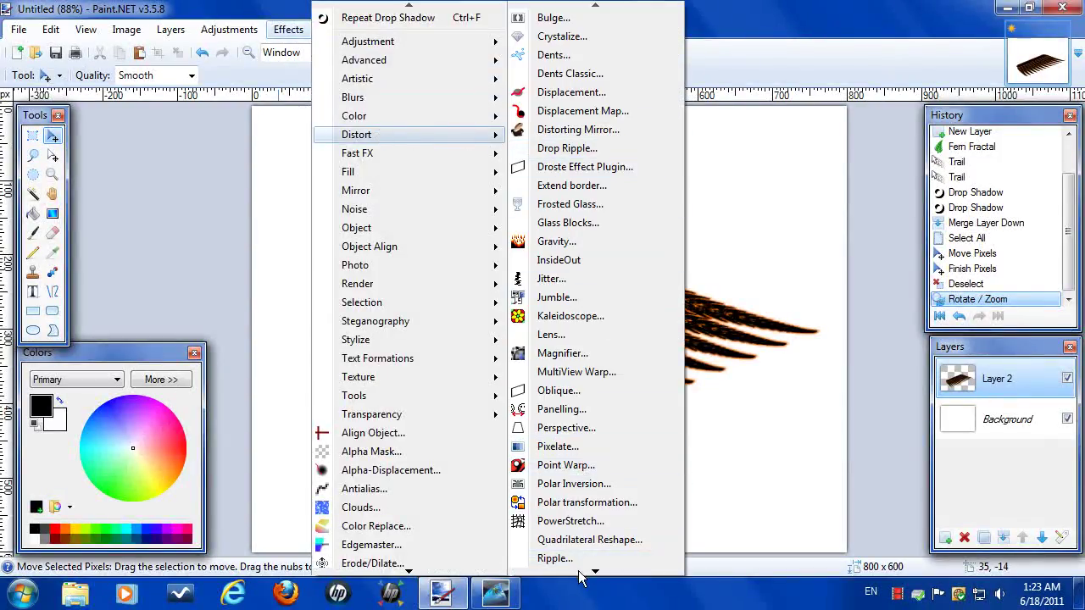
pyautogui.moveTo(581, 575)
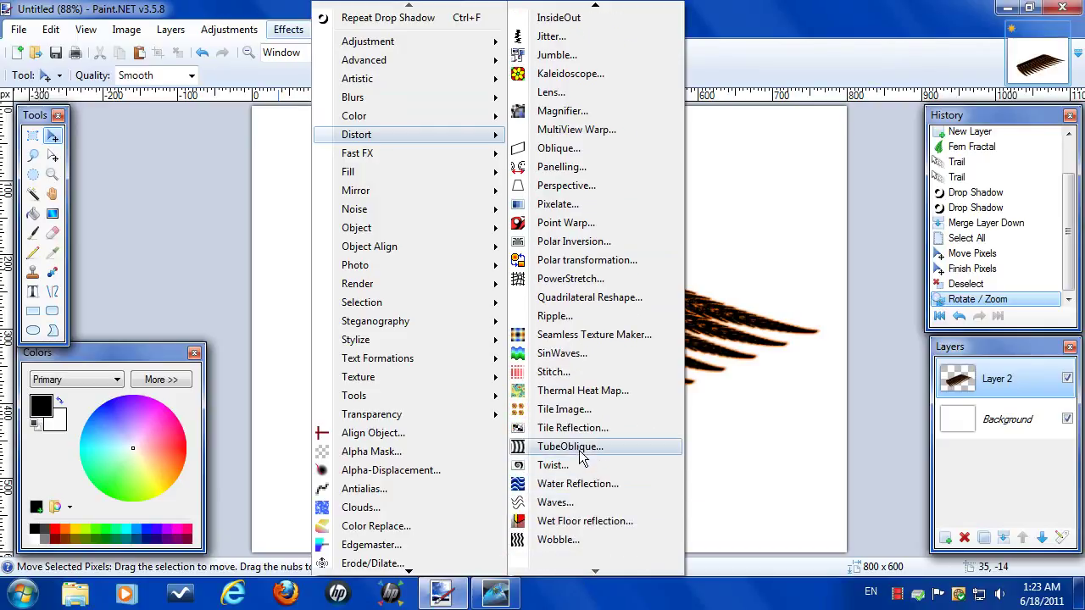
pyautogui.click(581, 449)
pyautogui.moveTo(527, 142); pyautogui.dragTo(898, 143)
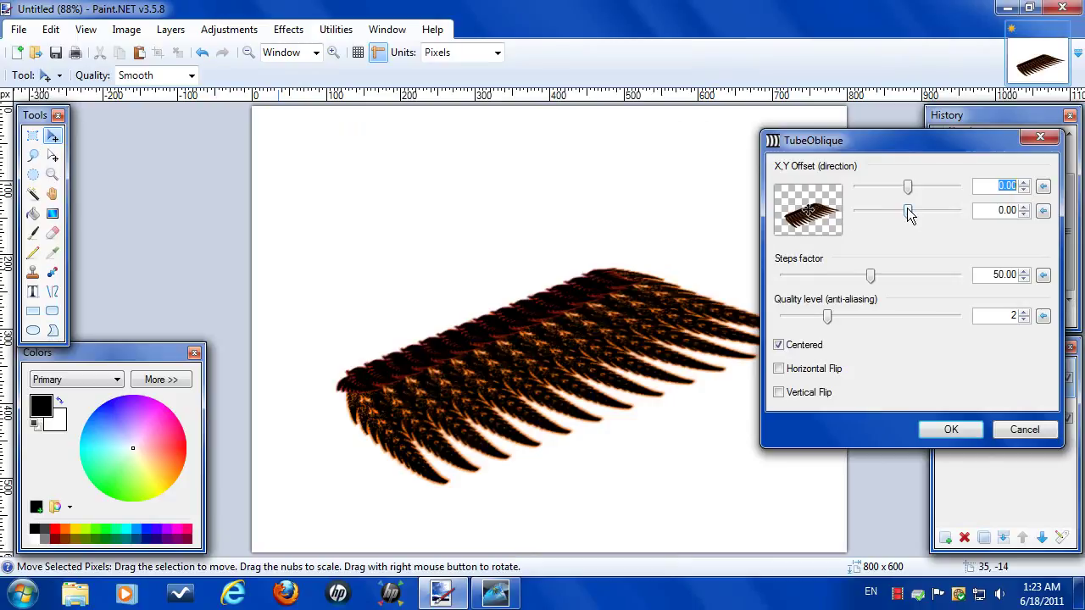
pyautogui.moveTo(907, 210); pyautogui.dragTo(926, 210)
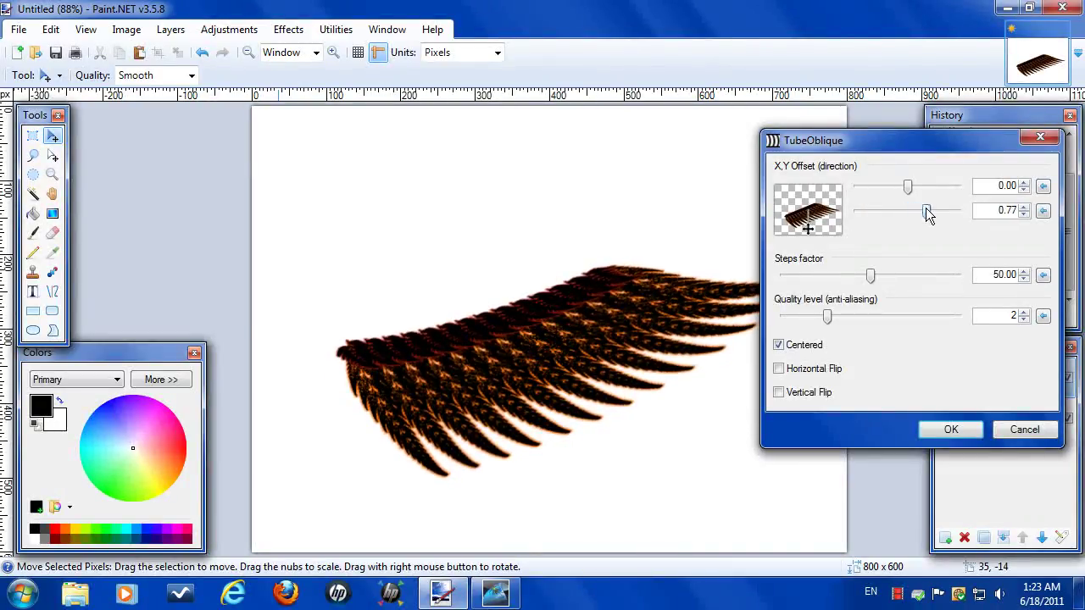
pyautogui.moveTo(877, 138)
pyautogui.mouseDown()
pyautogui.moveTo(986, 154)
pyautogui.moveTo(880, 136)
pyautogui.mouseUp()
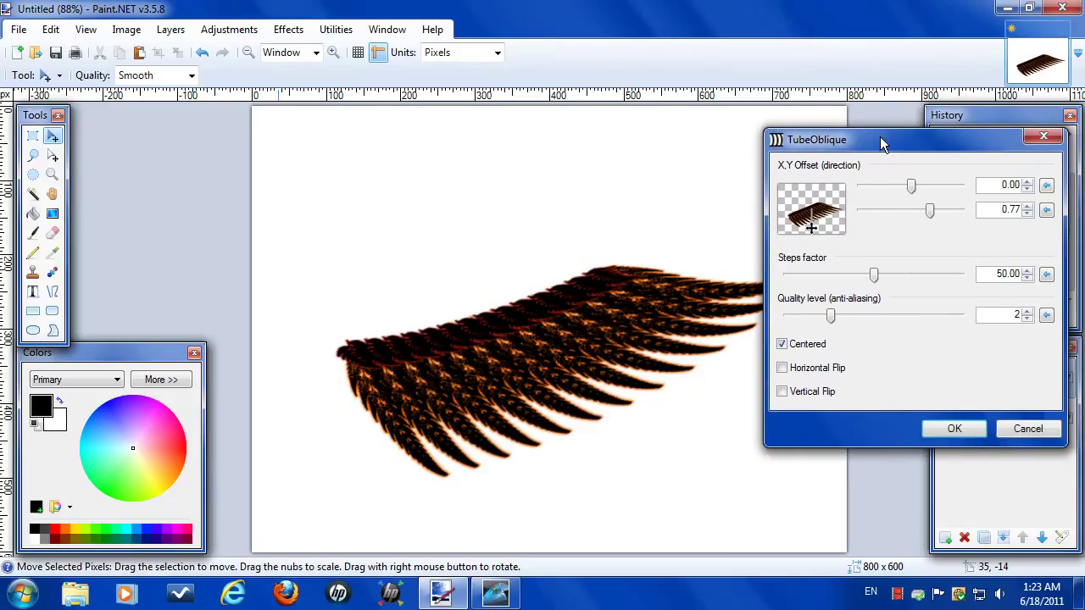
pyautogui.click(955, 429)
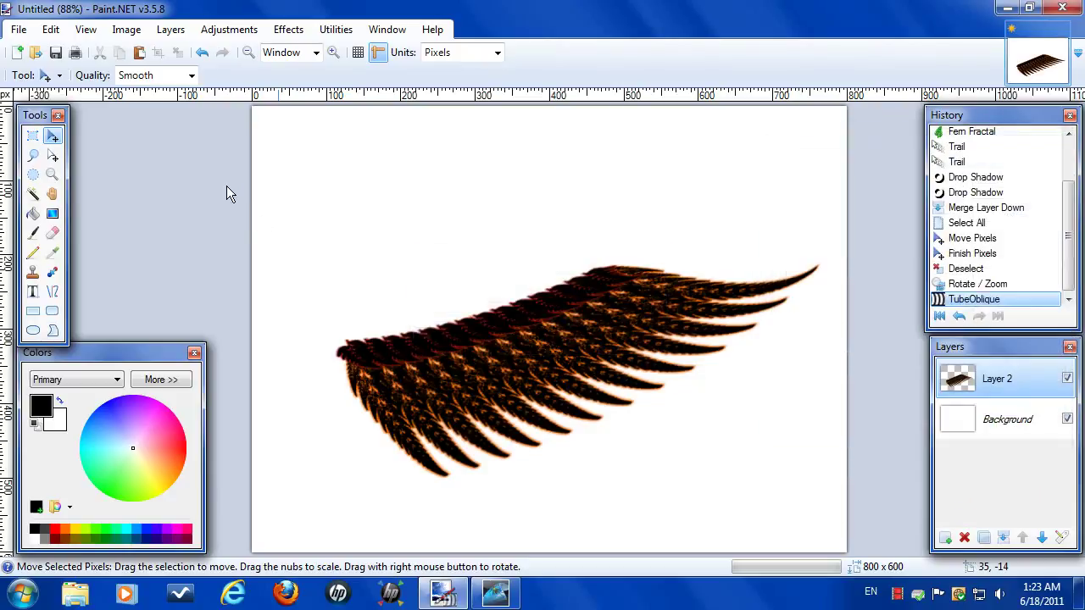
# Scale all of Layer 2 down to about 462 x 356 pixels so the wing fits in the canvas's right half, and deselect
pyautogui.click(333, 52)
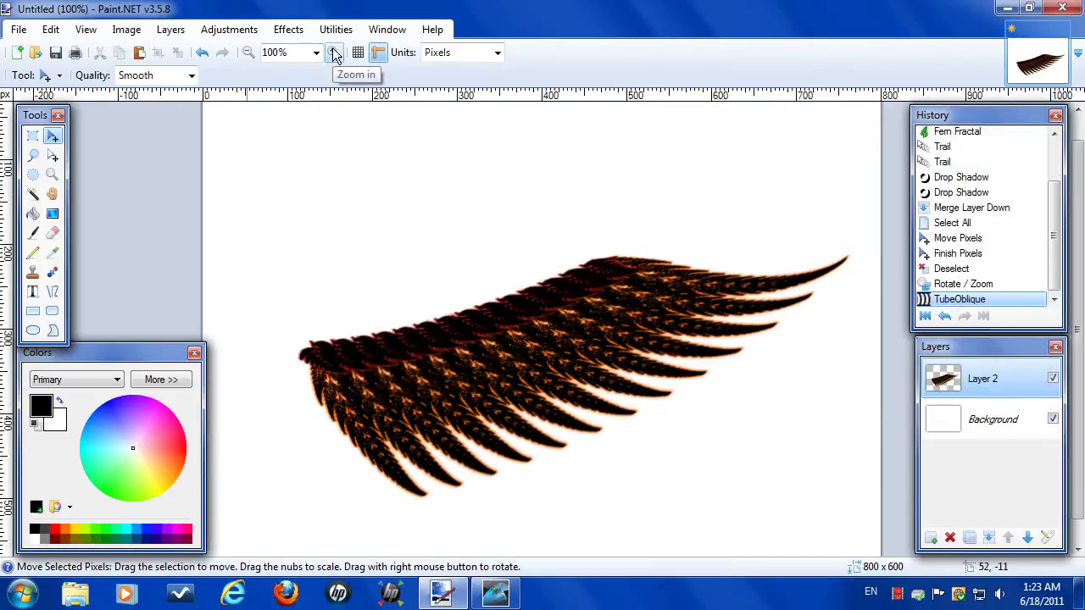
pyautogui.hotkey('ctrl', 'a')
pyautogui.click(356, 289)
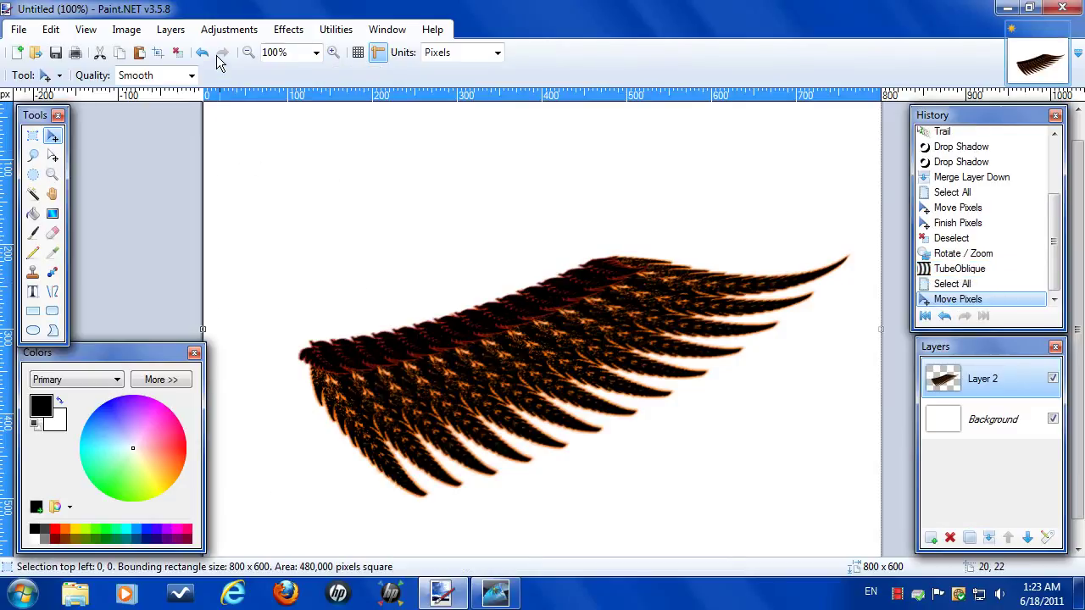
pyautogui.click(248, 52)
pyautogui.moveTo(327, 162); pyautogui.dragTo(465, 201)
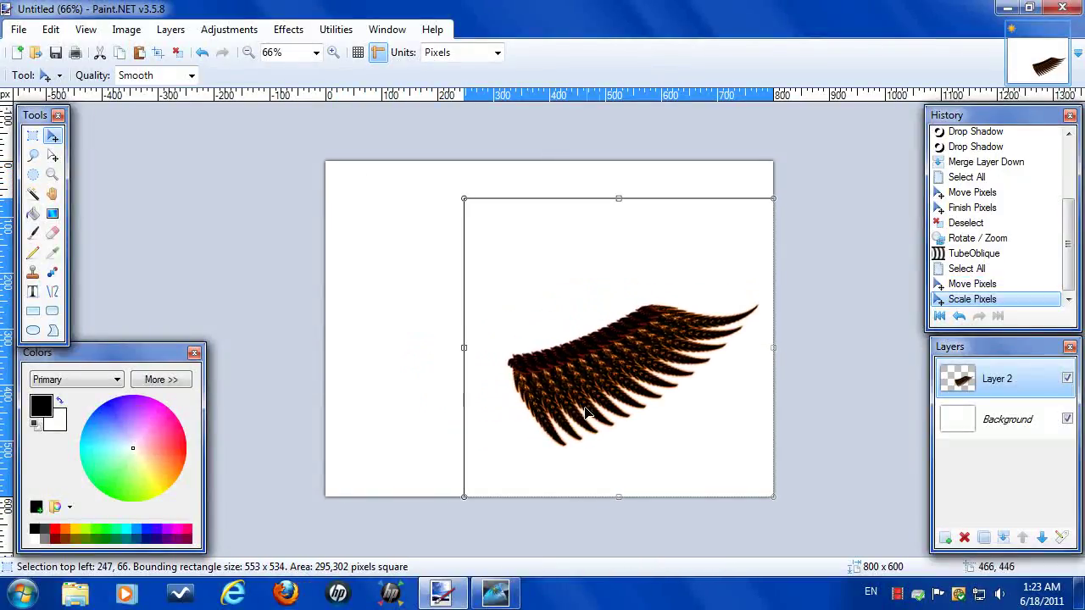
pyautogui.moveTo(462, 496); pyautogui.dragTo(516, 397)
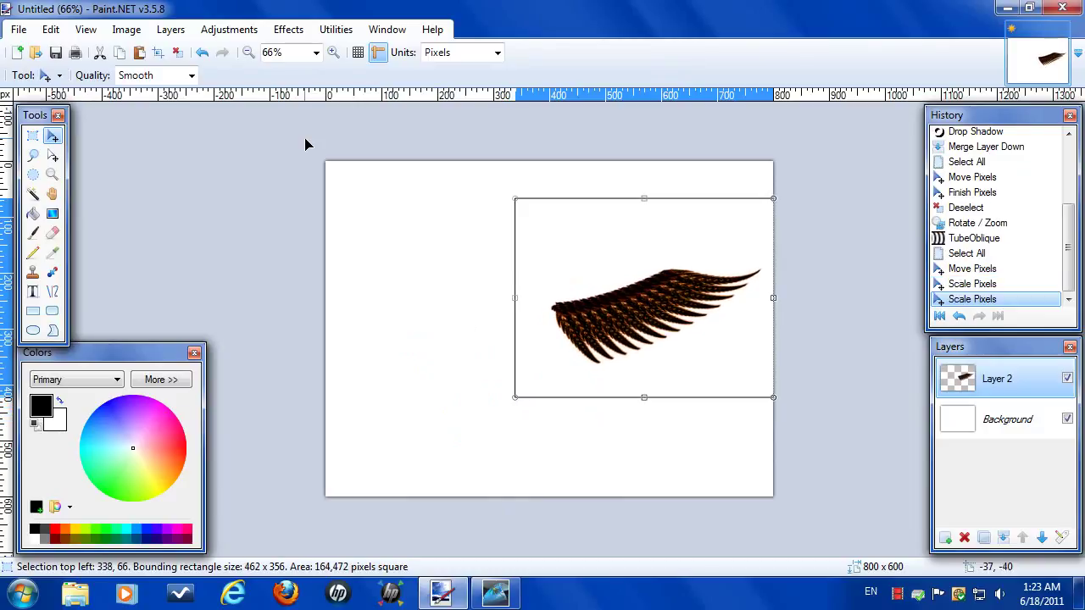
pyautogui.click(178, 53)
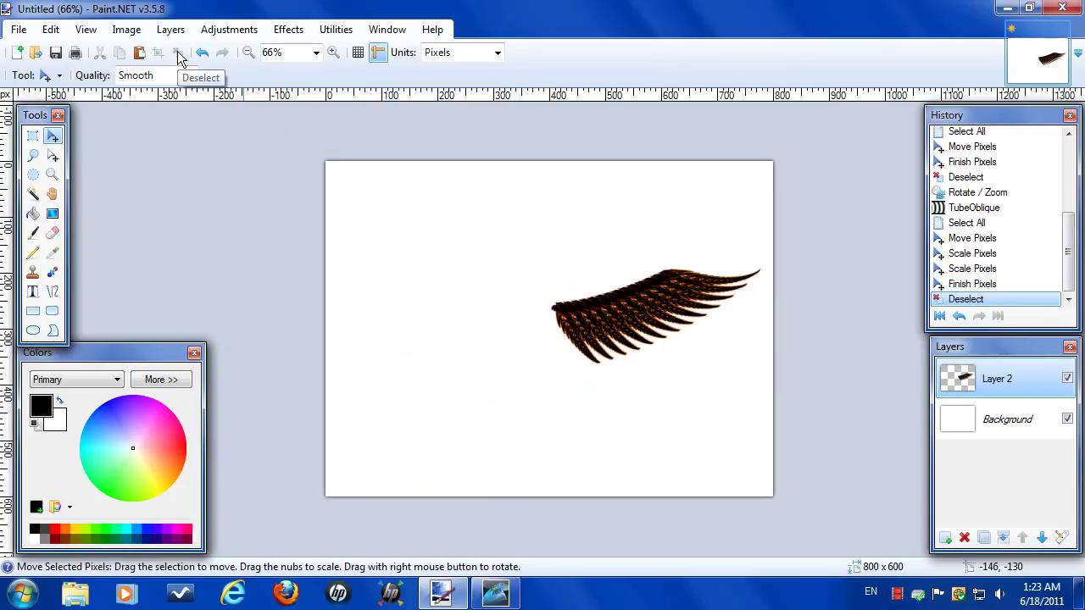
# Mirror the right half of Layer 2 over the left half to make a pair of wings
pyautogui.click(285, 31)
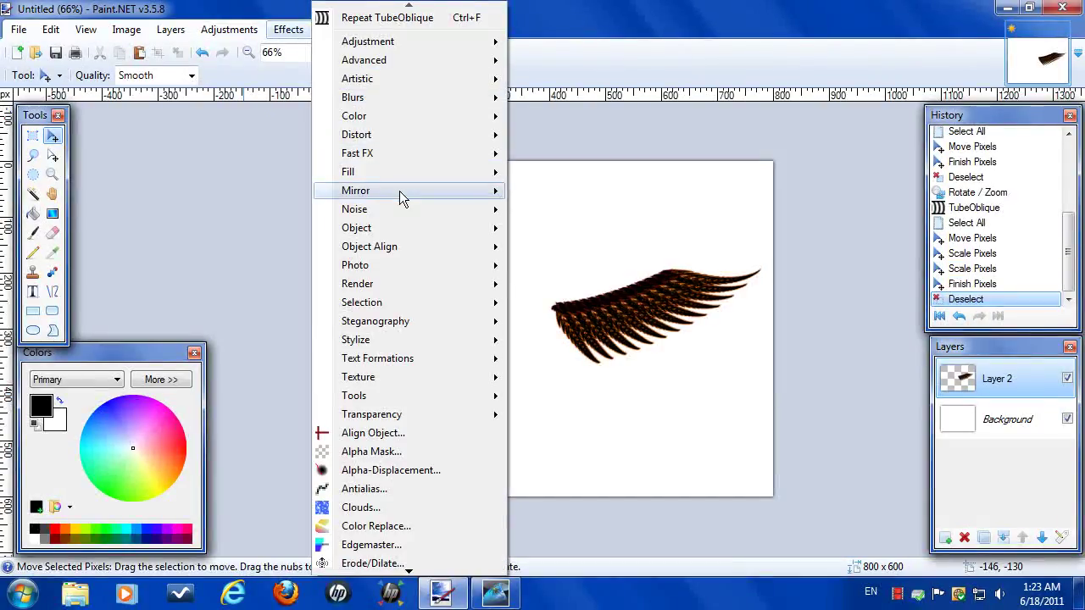
pyautogui.moveTo(400, 190)
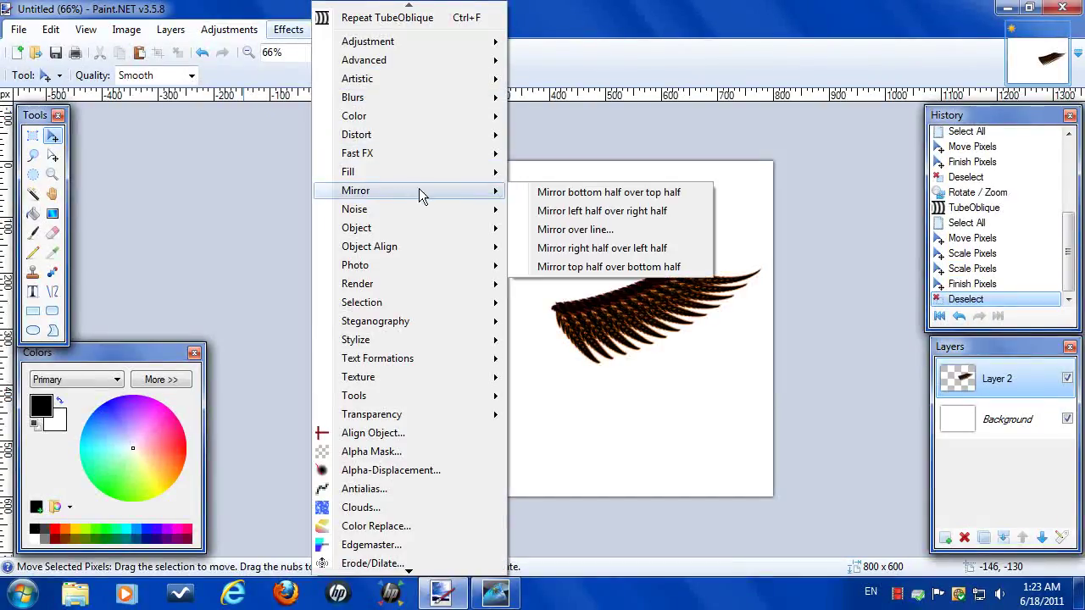
pyautogui.click(582, 249)
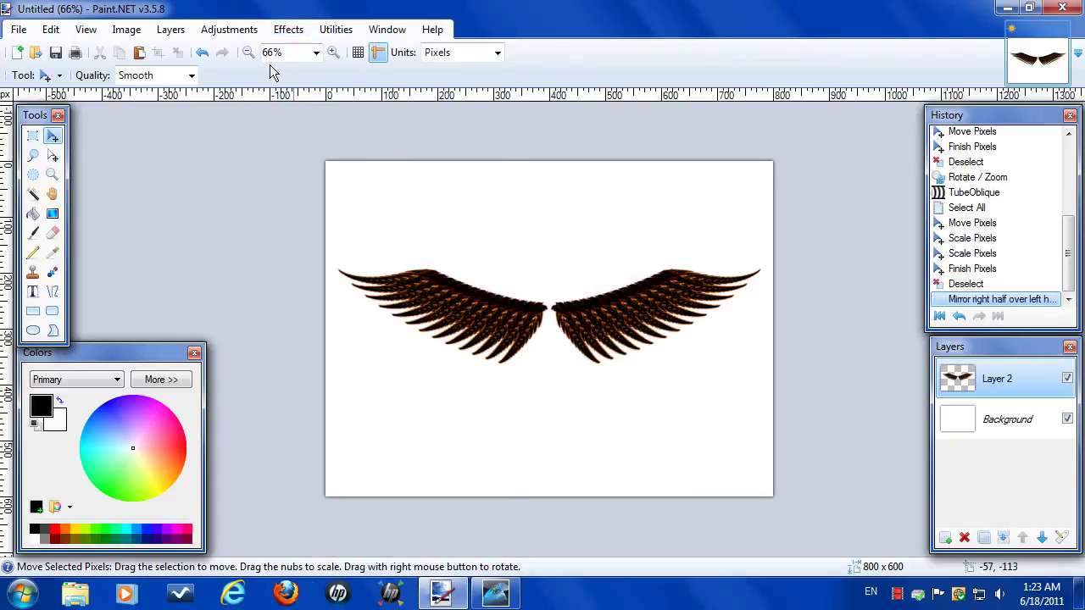
# Try inverting the colors of the mirrored wings on Layer 2, and undo the inversion
pyautogui.click(333, 53)
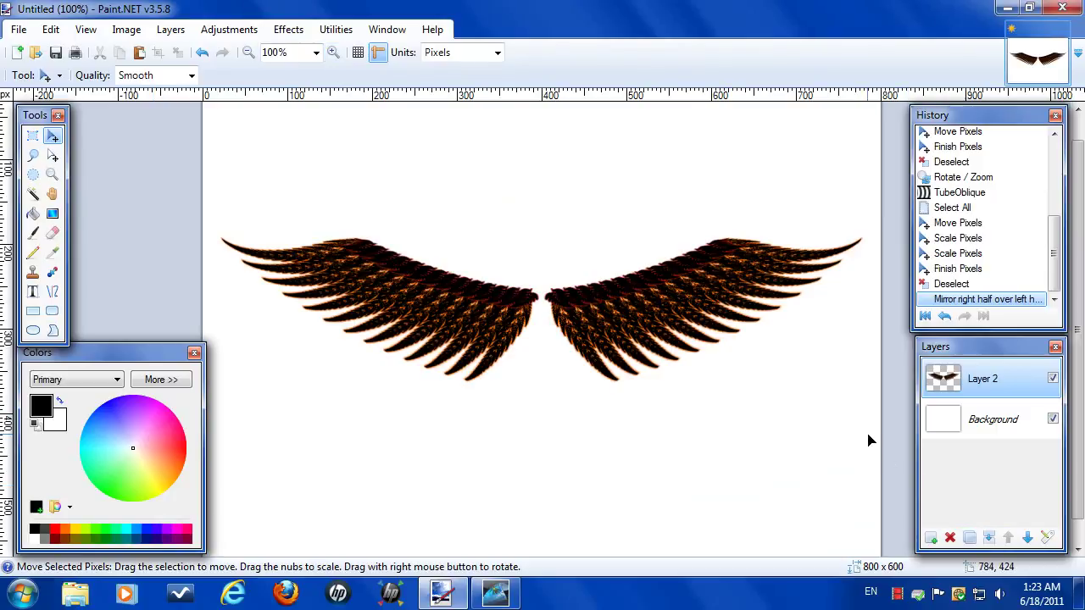
pyautogui.click(212, 29)
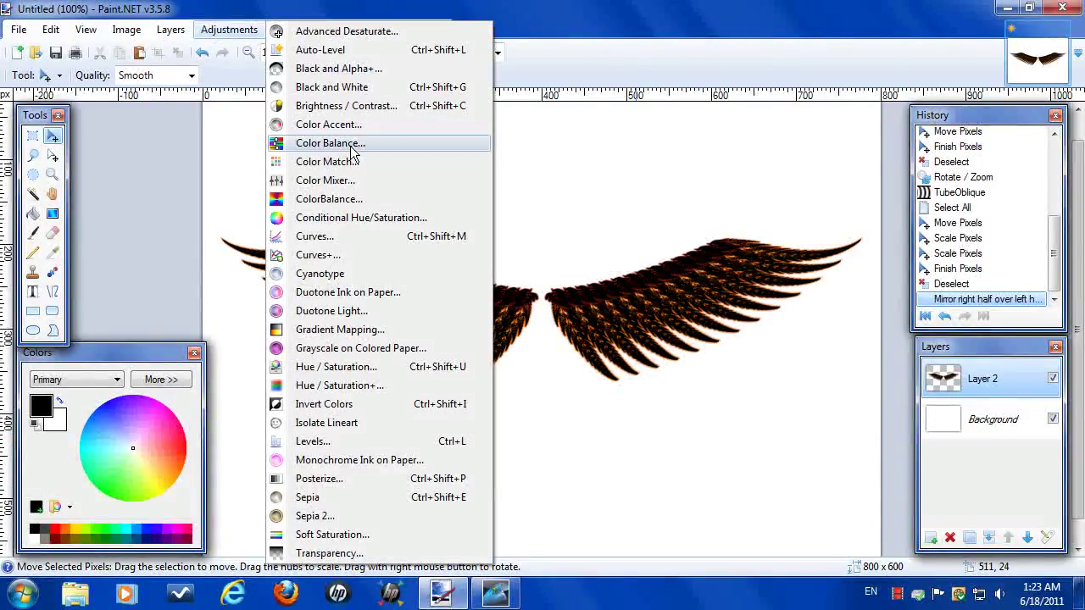
pyautogui.click(332, 406)
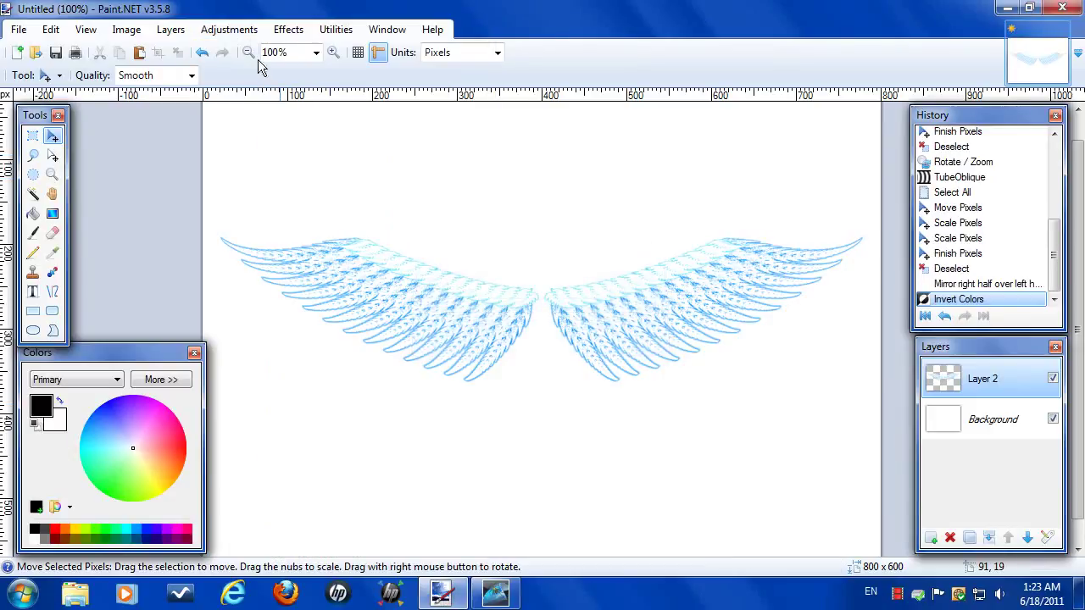
pyautogui.click(204, 52)
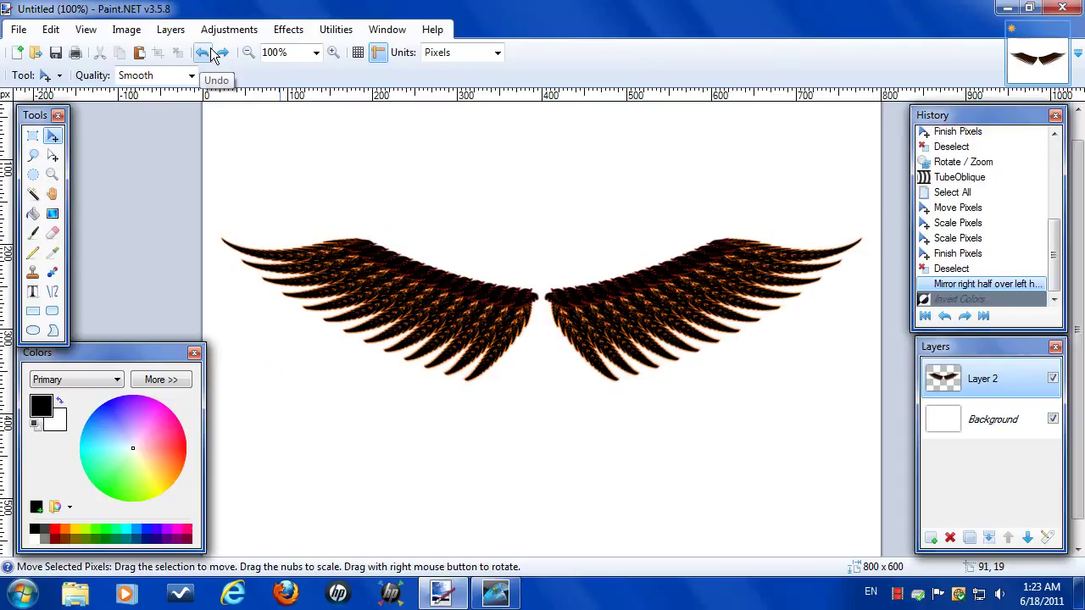